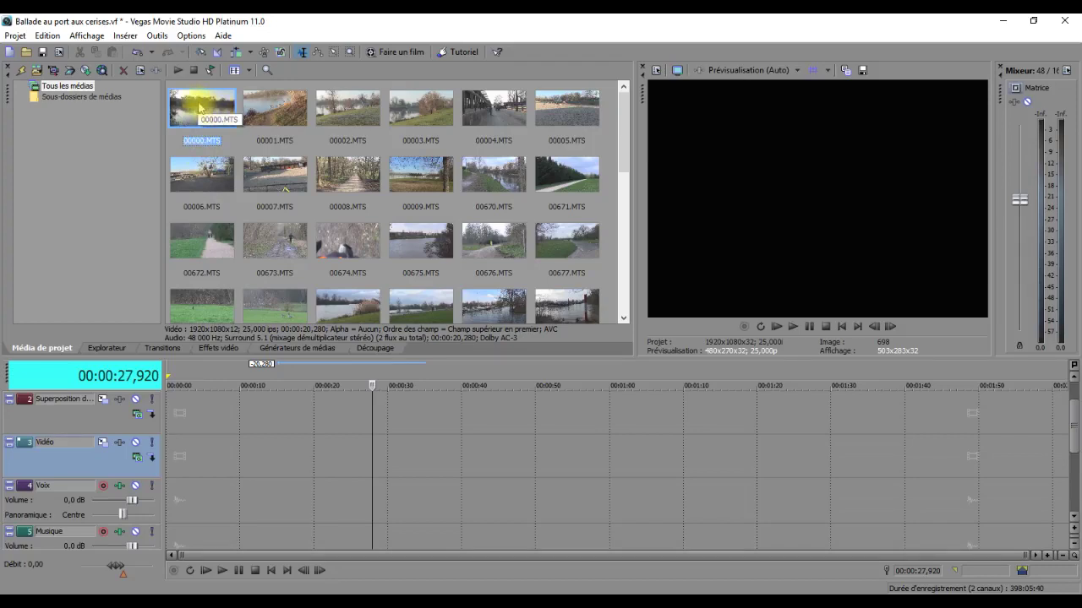
Place the clip 00000.MTS on the Vidéo track starting at about 10 seconds
left_click(200, 106)
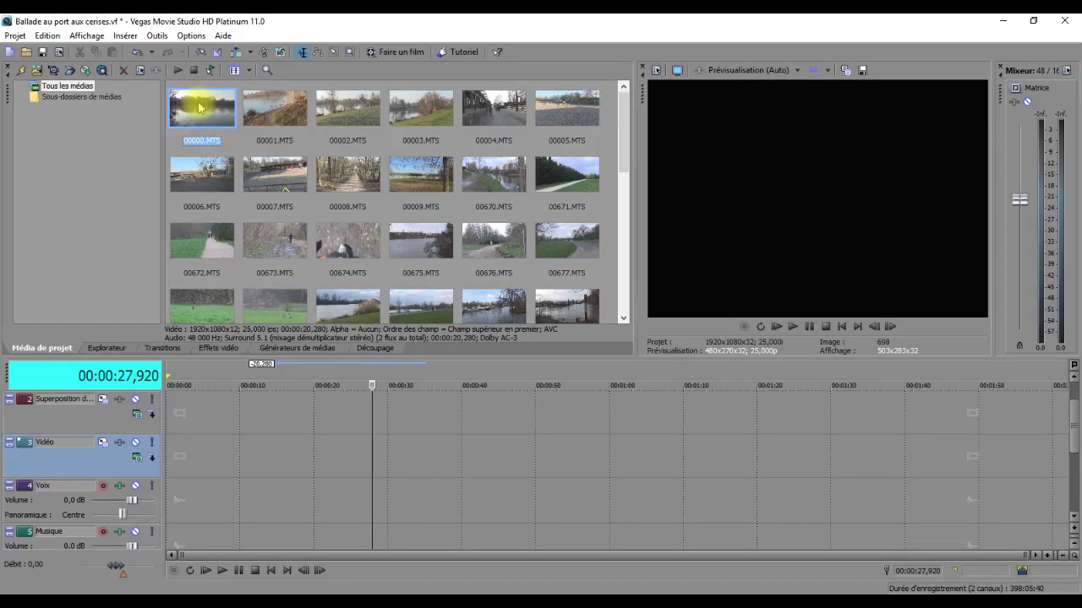
left_click_drag(200, 106, 238, 309)
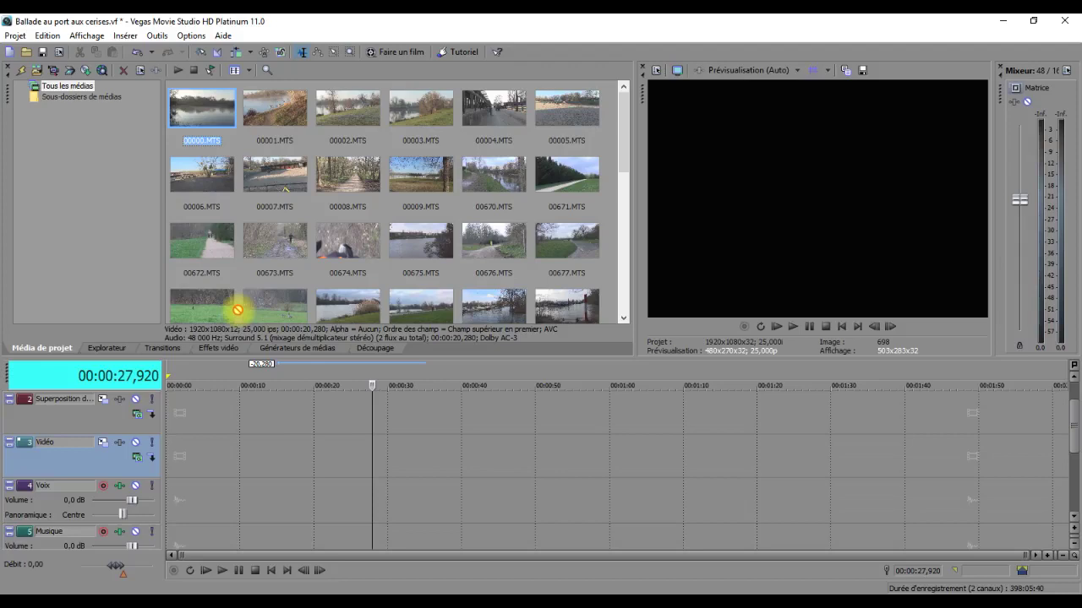
mouse_move(237, 310)
left_mouse_down()
mouse_move(253, 367)
mouse_move(247, 456)
left_mouse_up()
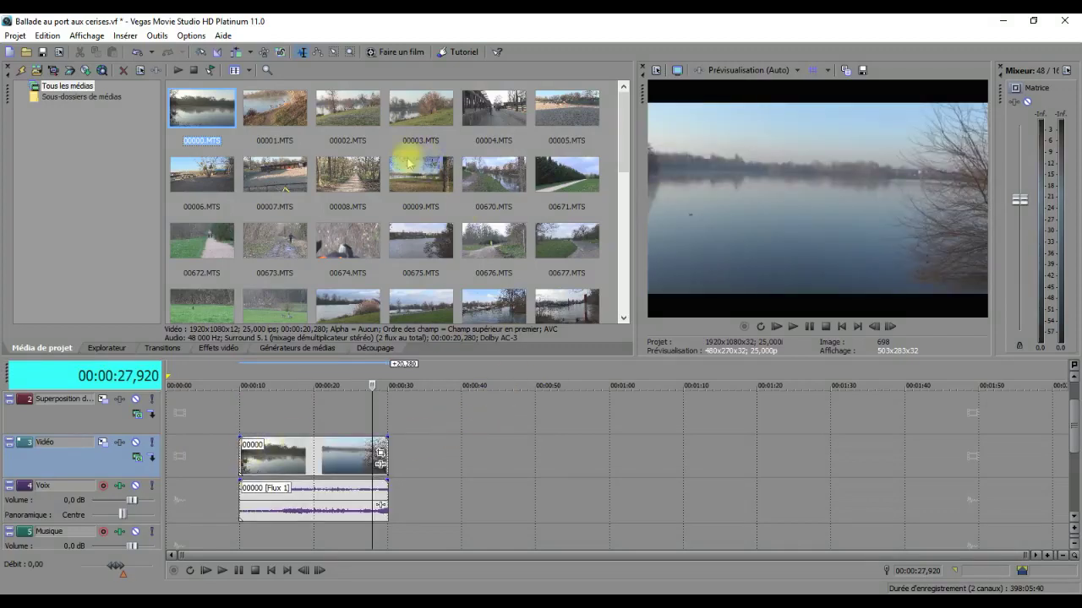
Add 00002.MTS right after the 00000 clip on the Vidéo track, and append a second copy of it at about 00:00:42,920
left_click(356, 112)
left_click_drag(356, 111, 399, 463)
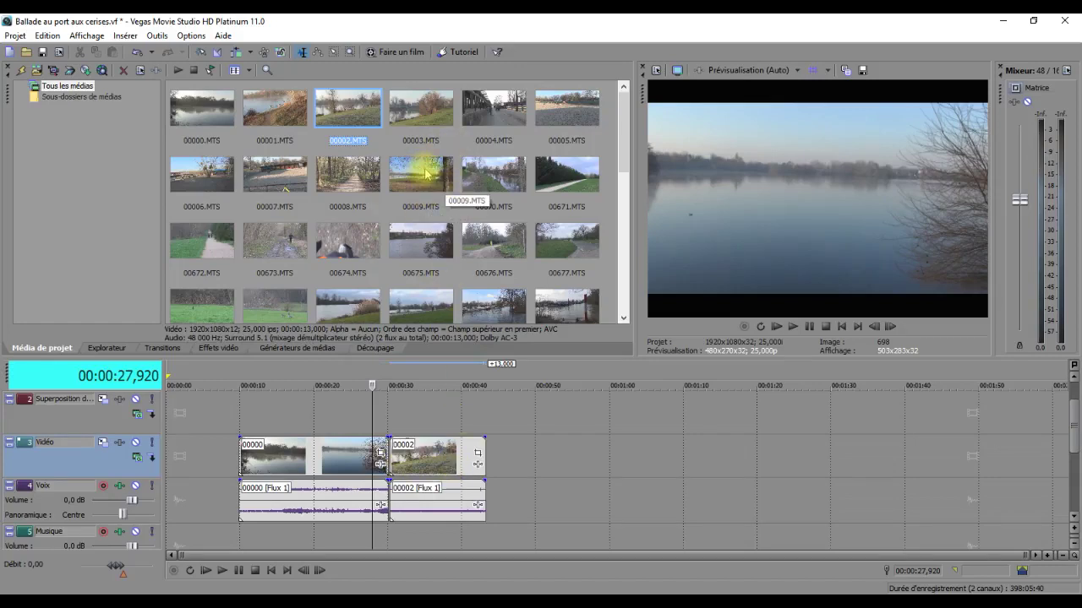
left_click(483, 368)
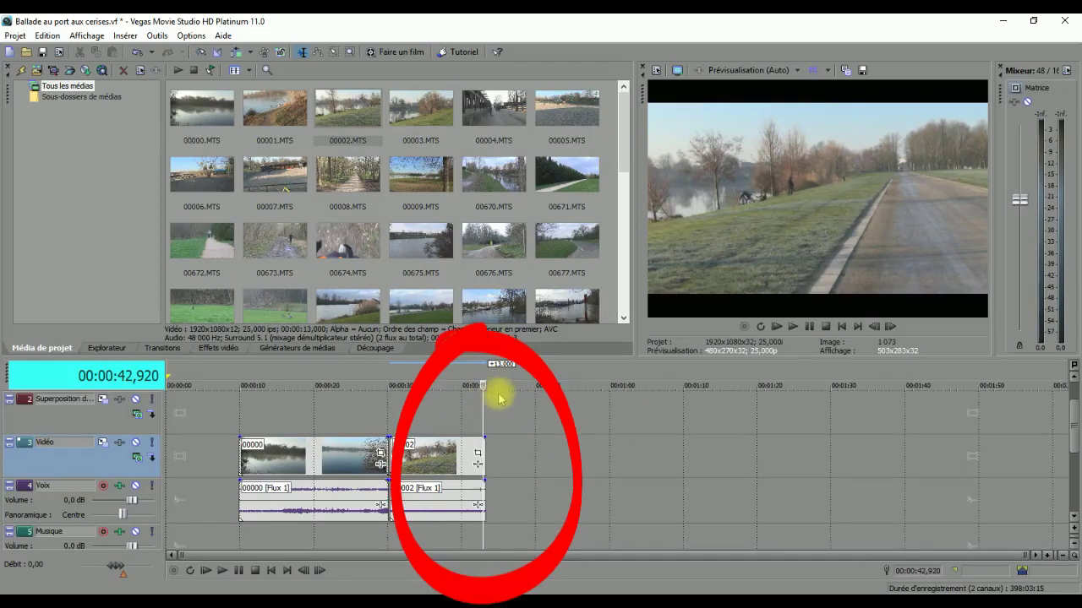
double_click(359, 119)
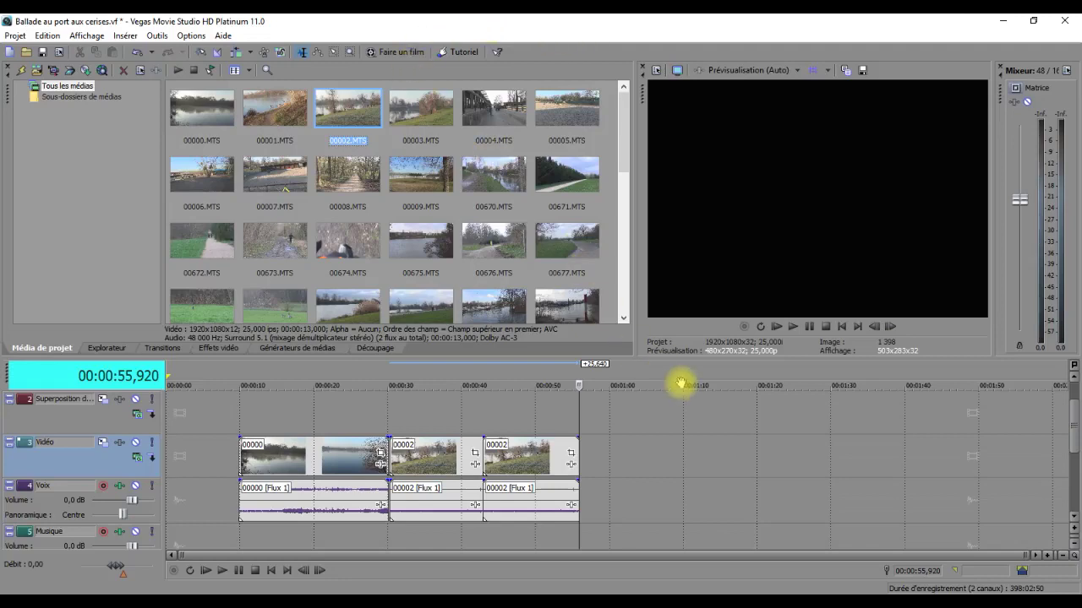
Turn on automatic ripple so that deleting timeline events closes the gaps
left_click(240, 54)
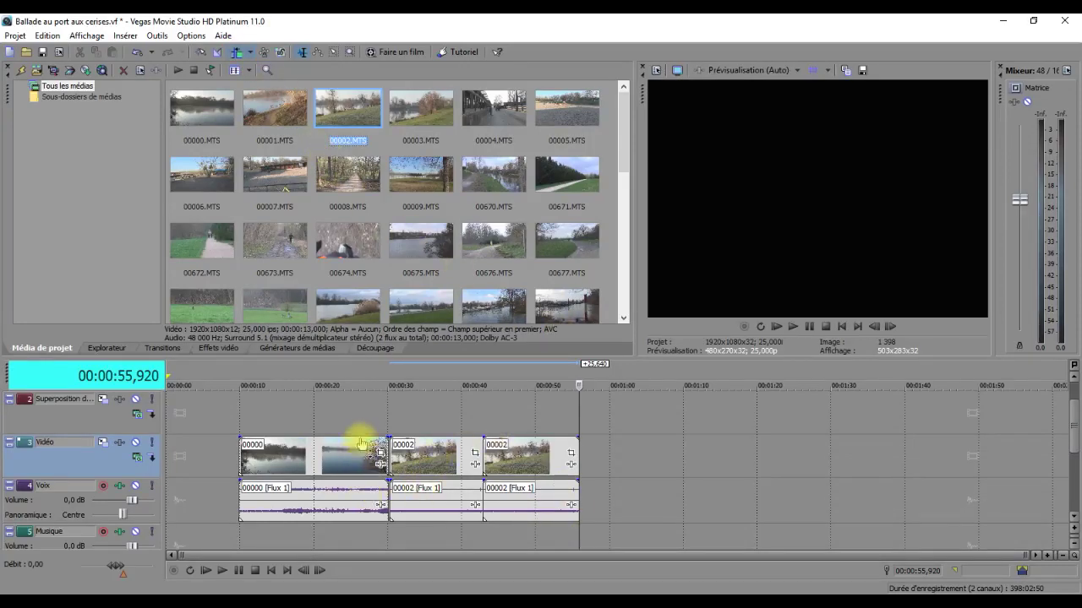
Split the 00000 clip and its sound at 00:00:16,400 and 00:00:26,560
left_click(330, 397)
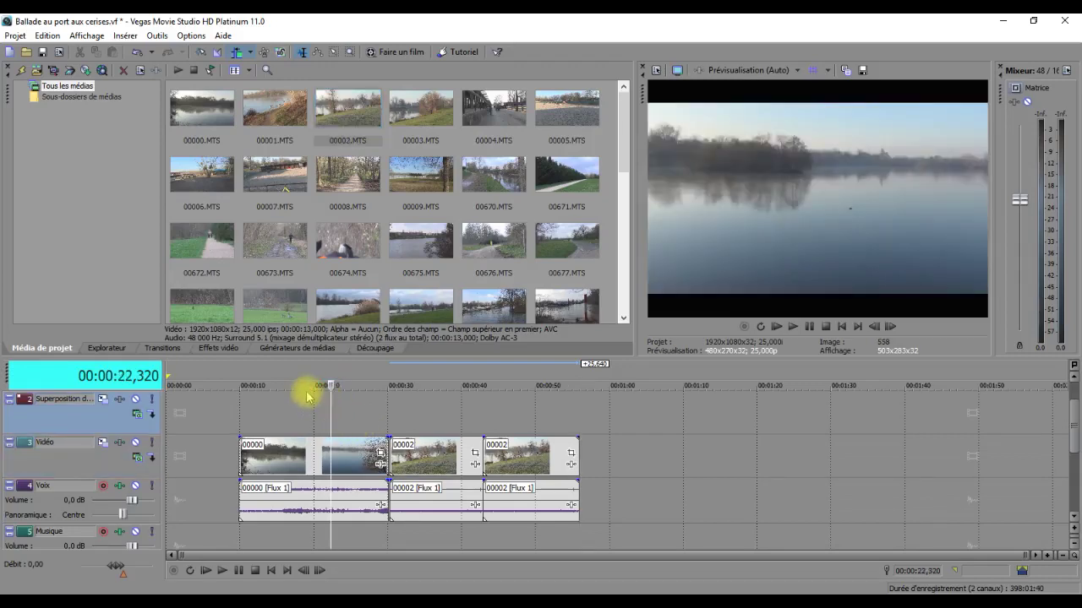
left_click(305, 397)
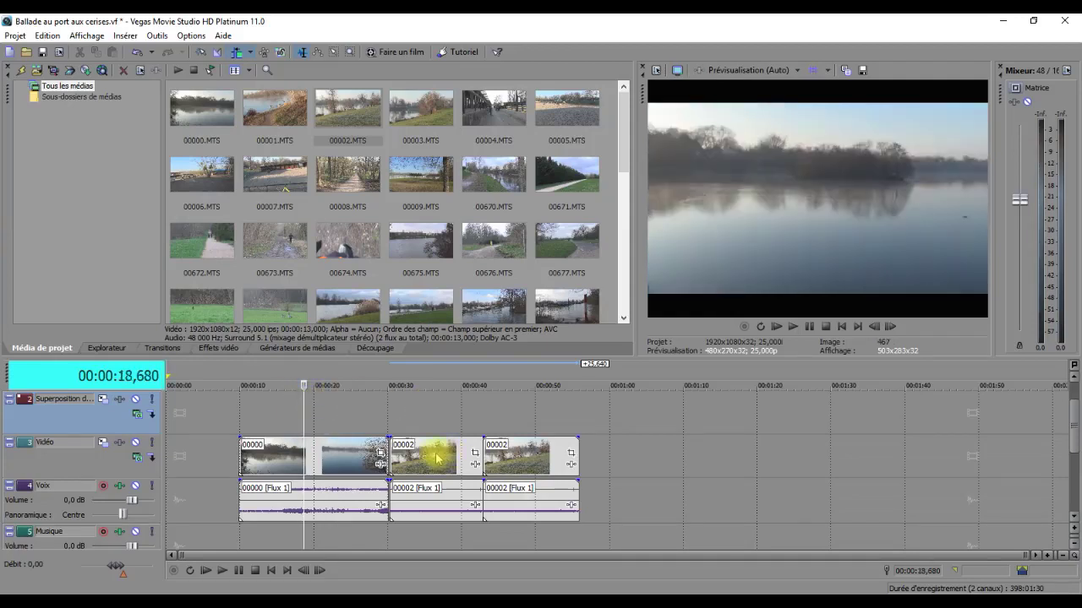
left_click(287, 387)
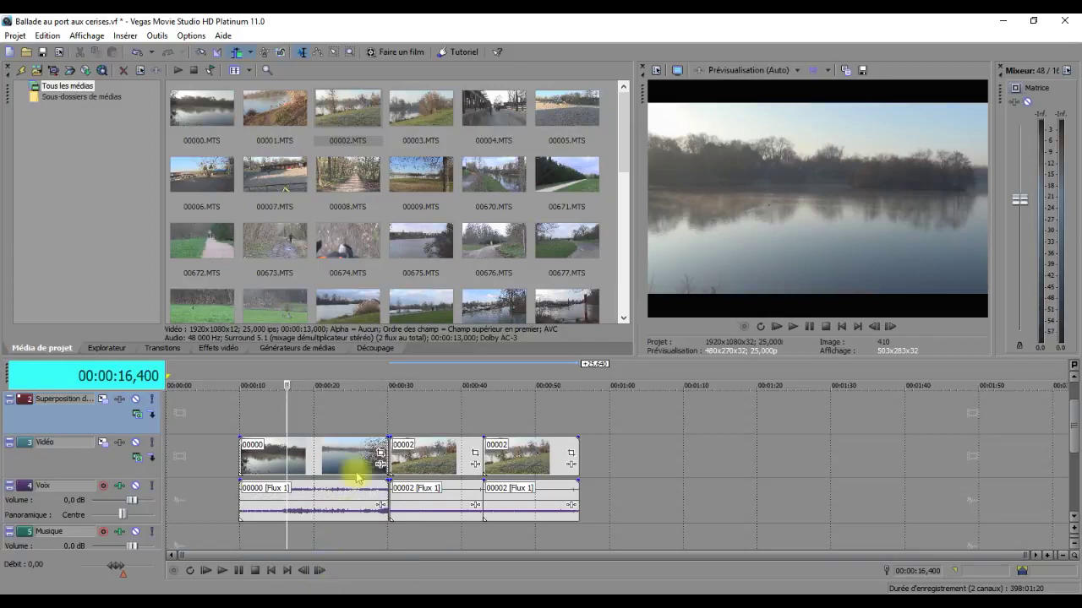
key("s")
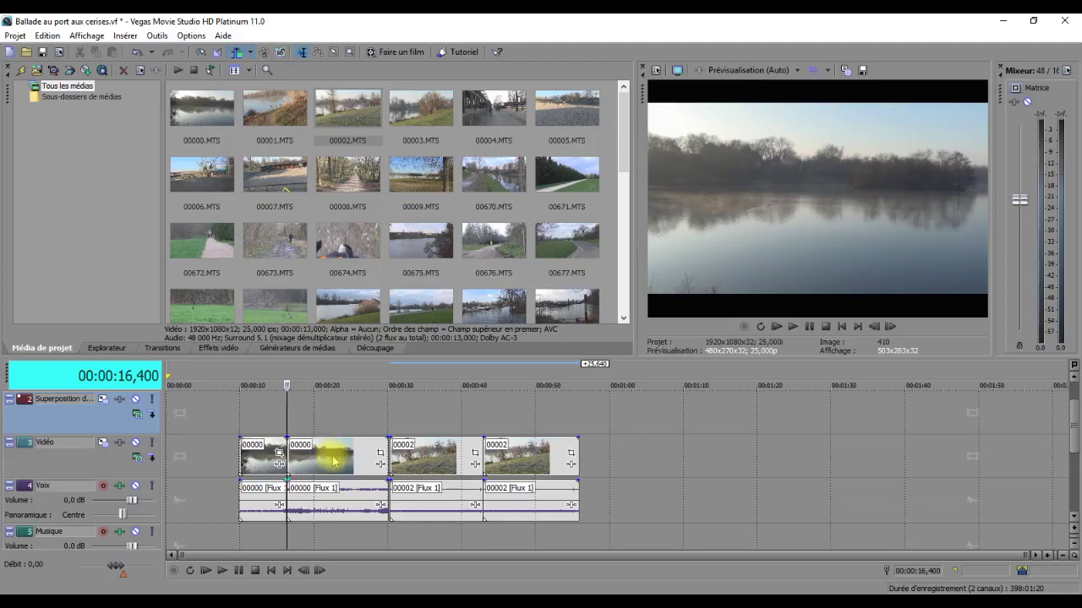
left_click(371, 420)
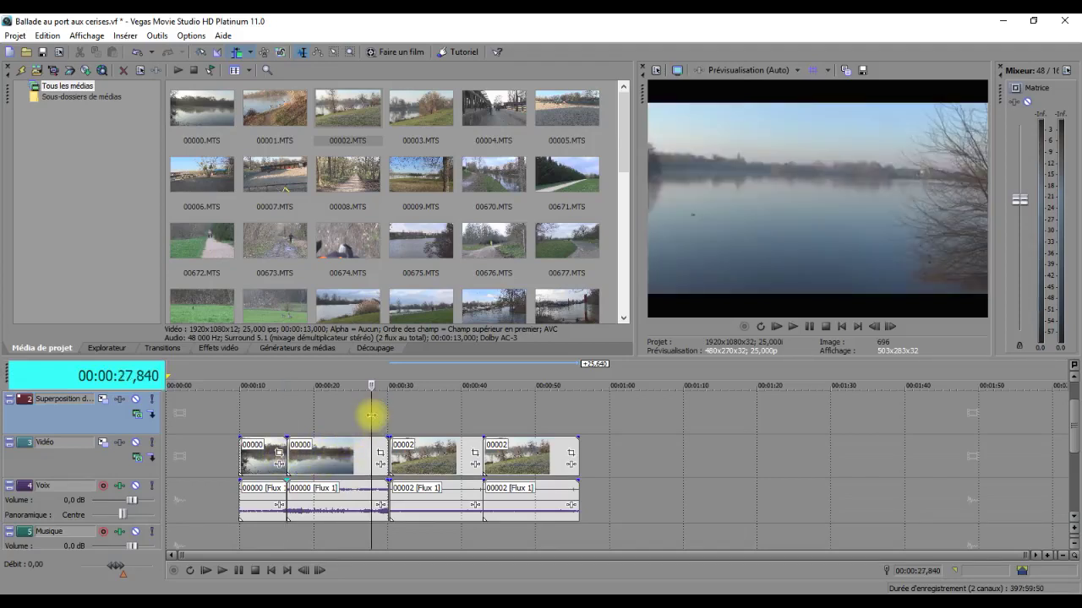
key("space")
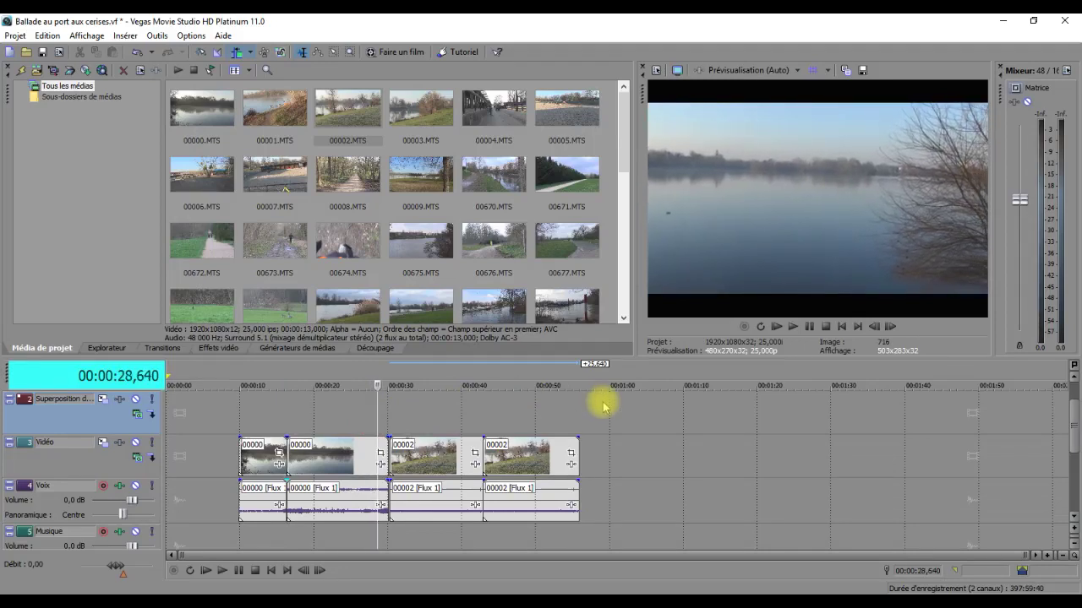
key("j")
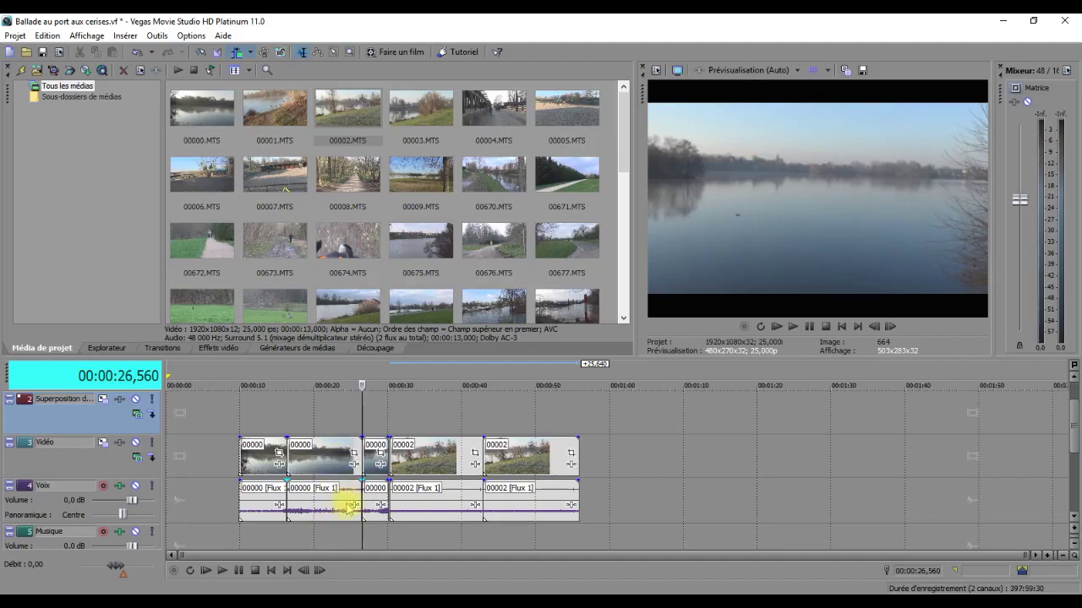
Delete the first and last pieces of the split 00000 clip, keeping only its middle section
left_click(251, 462)
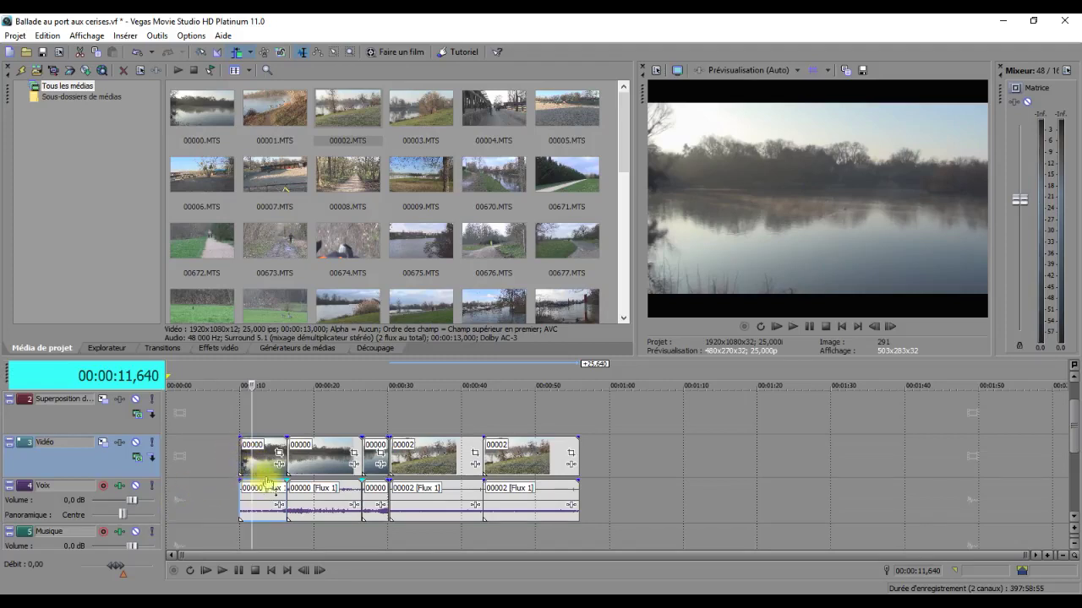
key("Delete")
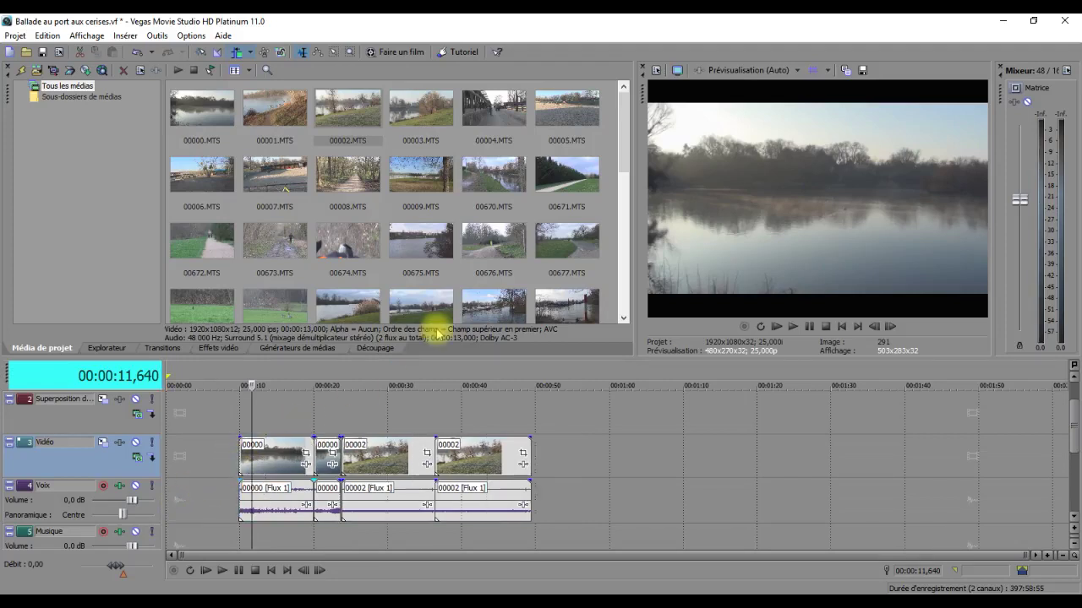
left_click(322, 464)
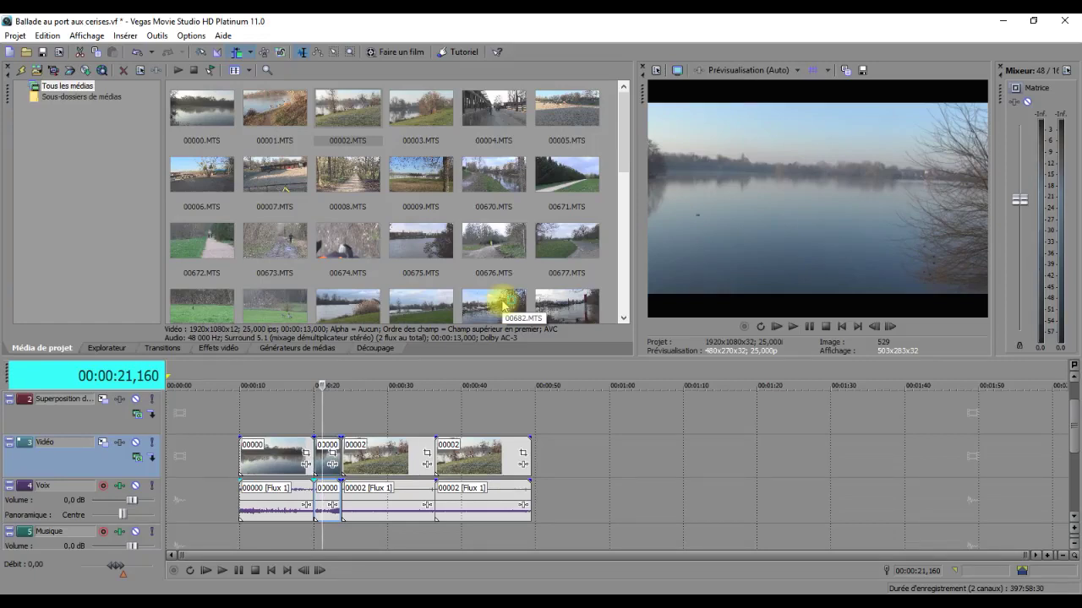
key("Delete")
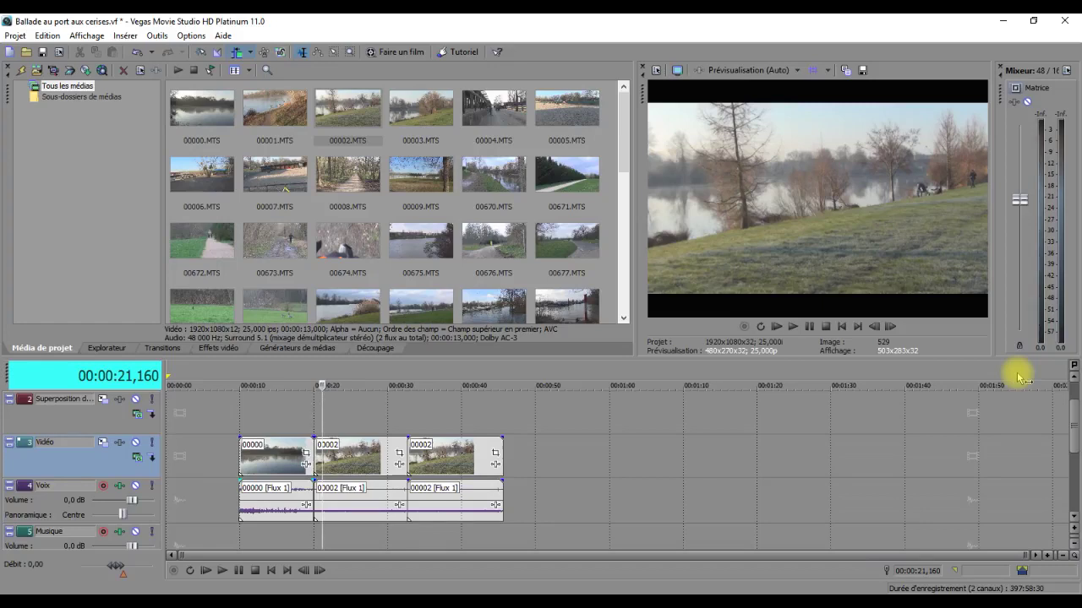
Undo the deletions and splits made on the 00000 clip
key("ctrl+v")
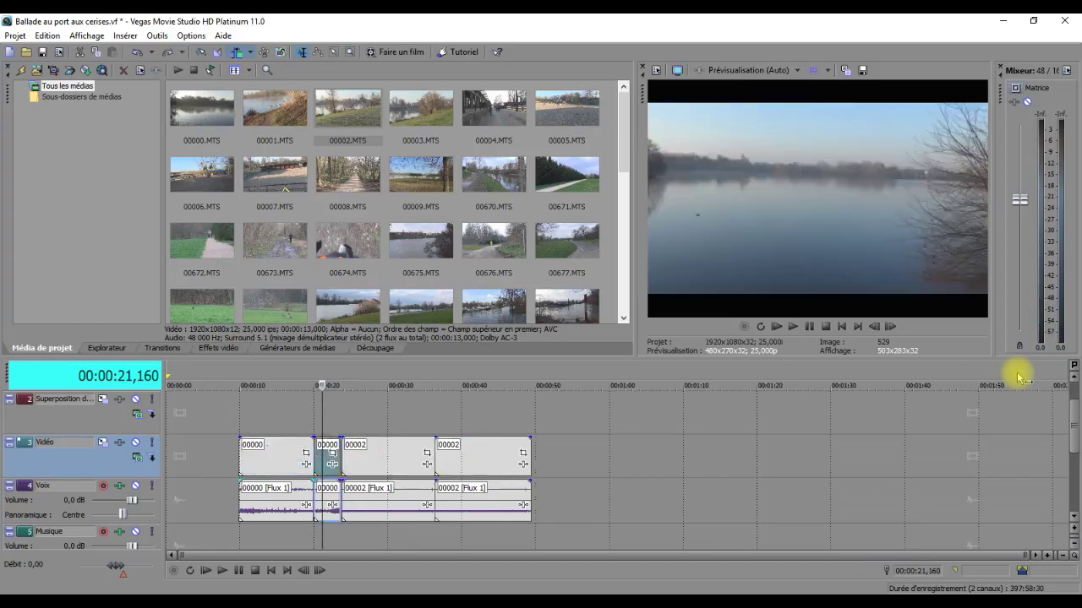
key("ctrl+z")
key("ctrl+z")
key("ctrl+z")
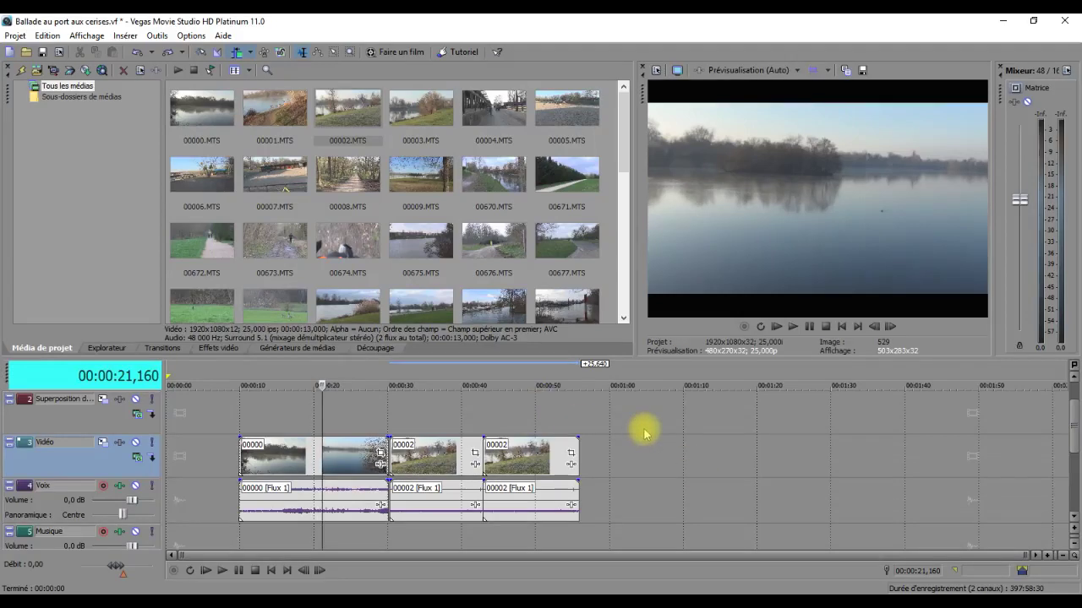
Magnify the timeline around the playhead to examine the 00000 clip frame by frame
scroll(644, 433, "up", 2)
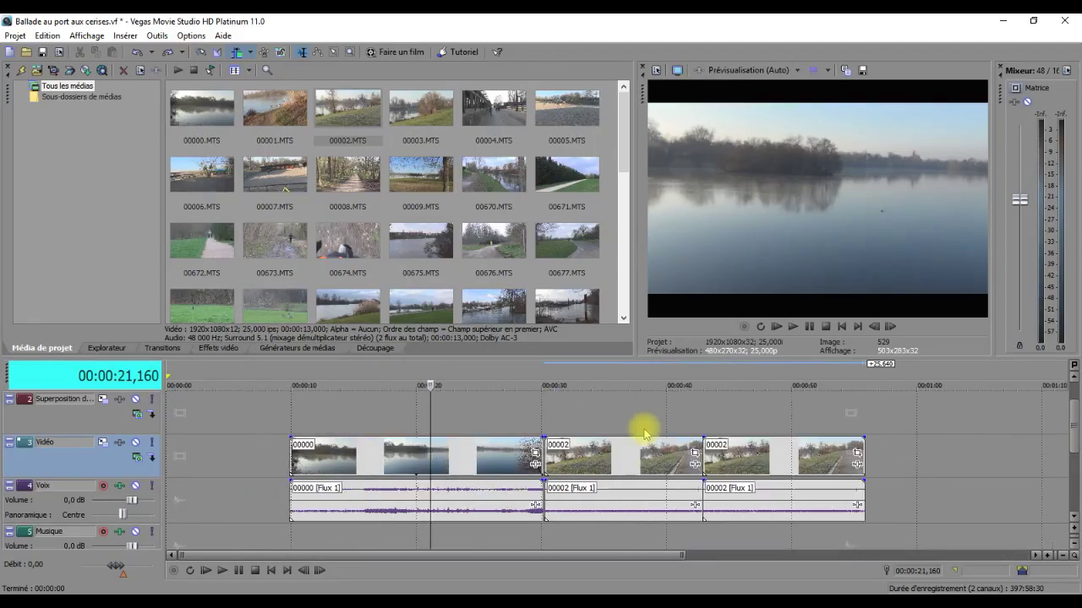
scroll(644, 432, "up", 1)
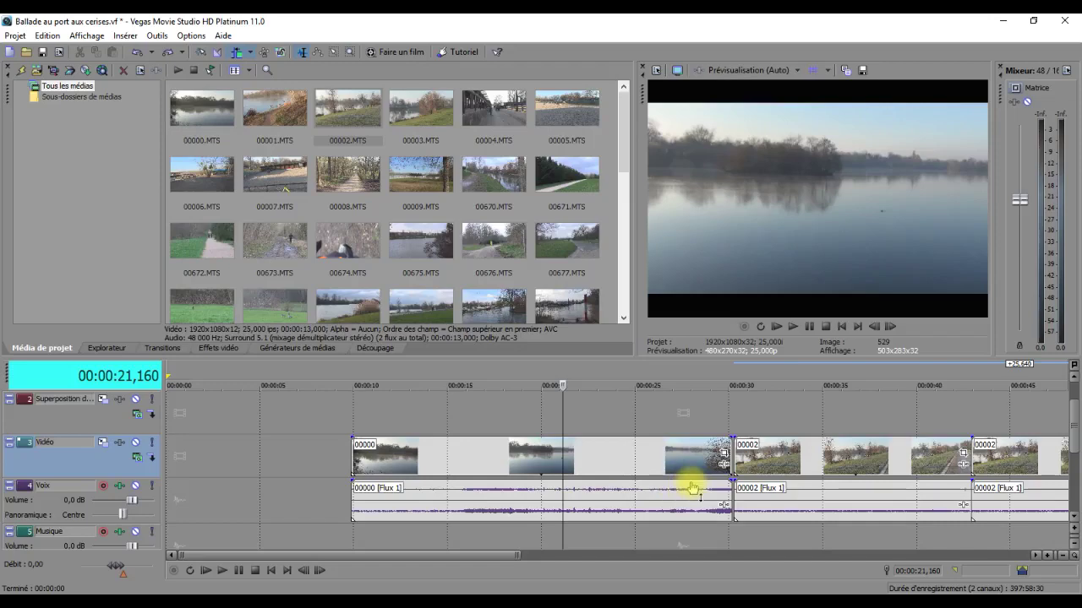
left_click_drag(496, 555, 559, 558)
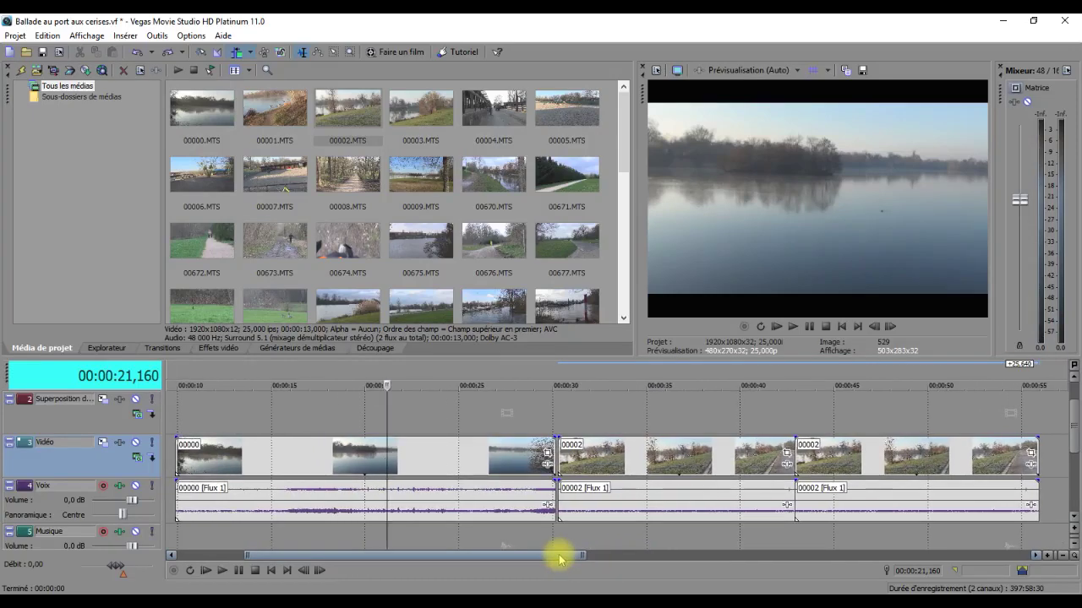
scroll(530, 449, "up", 10)
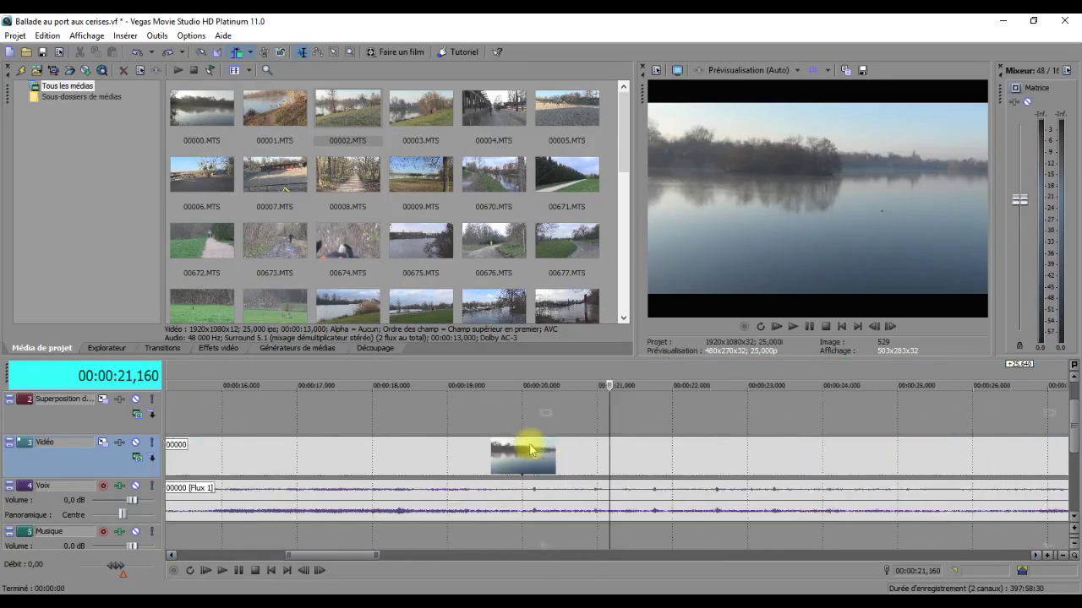
scroll(530, 449, "up", 3)
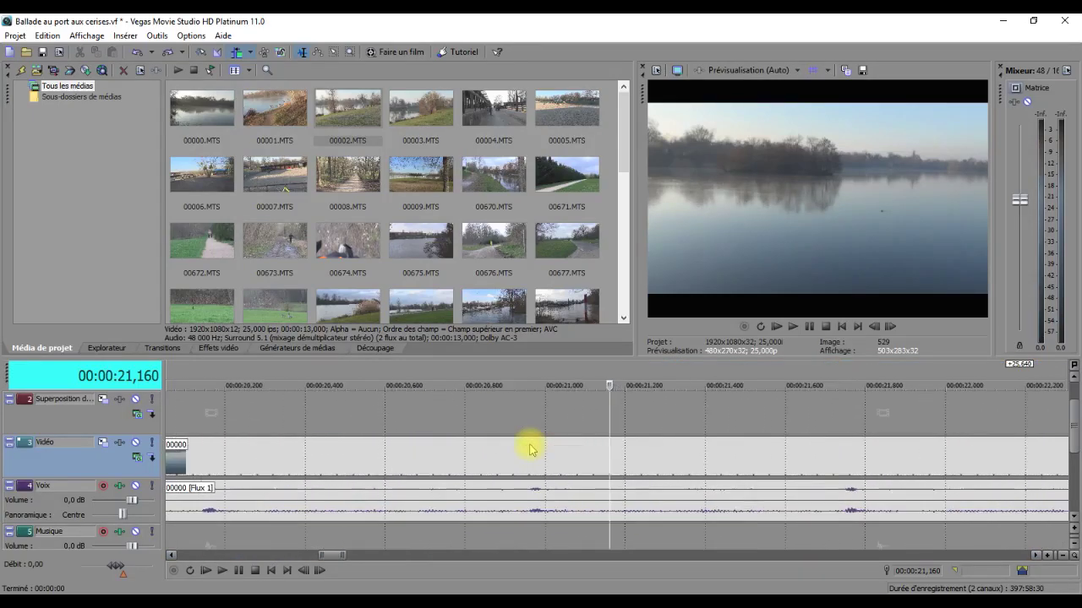
scroll(531, 449, "up", 1)
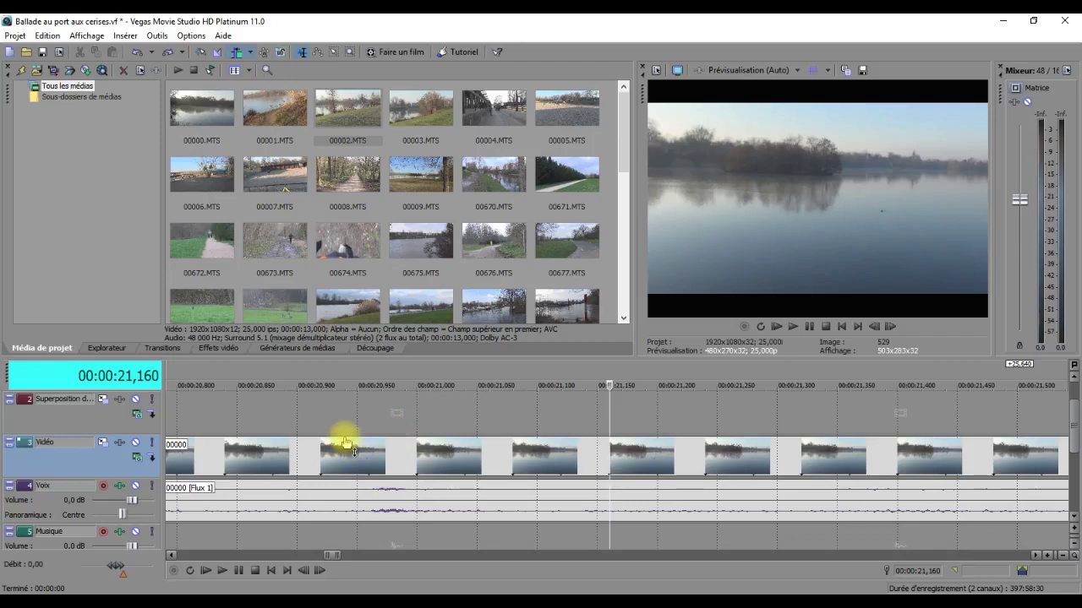
scroll(345, 441, "down", 1)
scroll(346, 441, "up", 1)
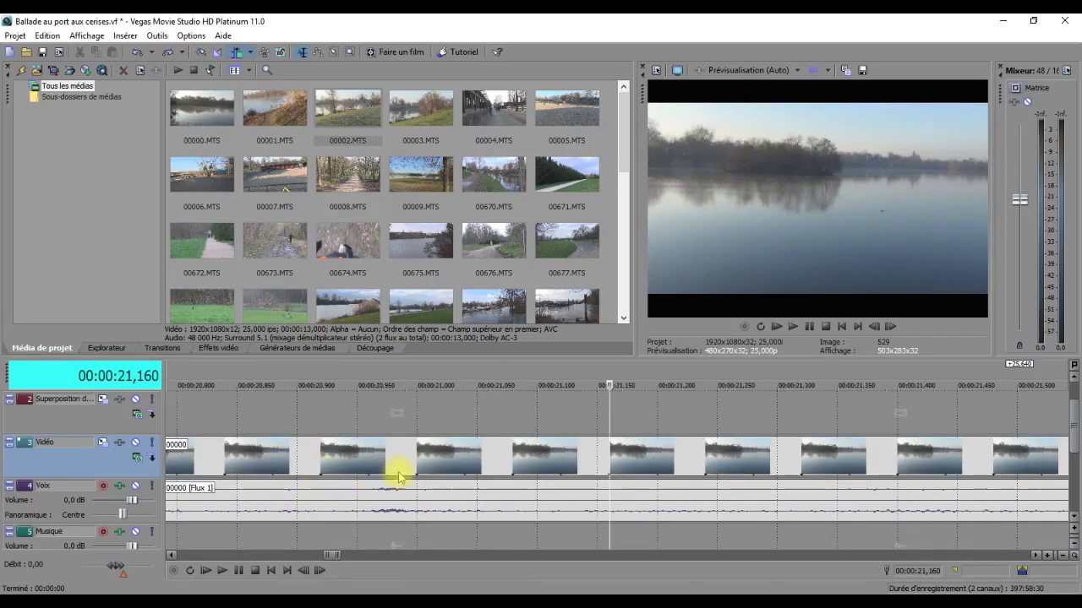
scroll(429, 459, "up", 1)
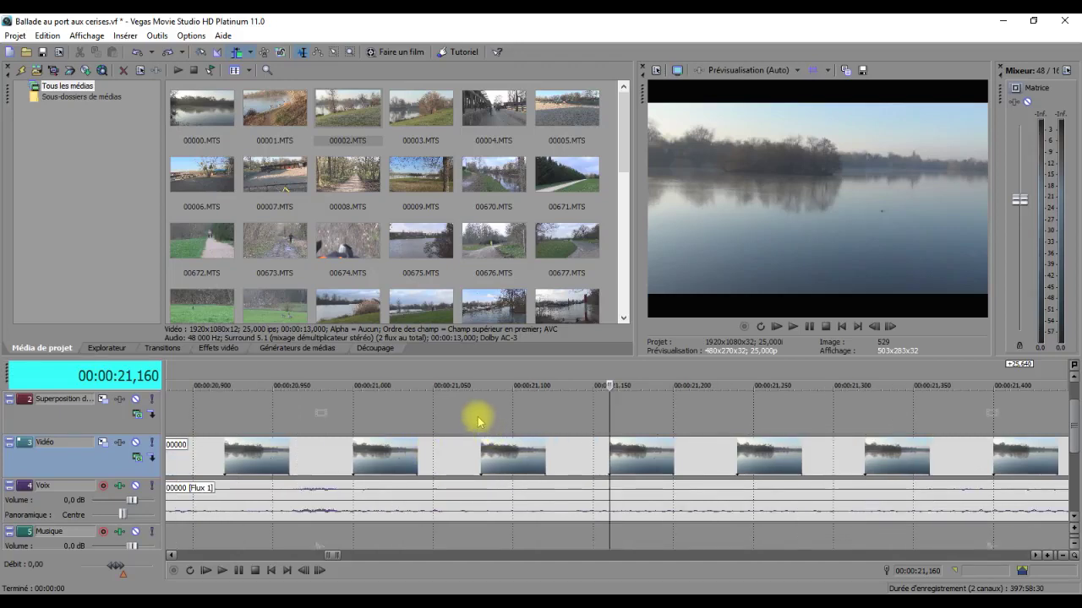
Inspect single frames near the start of the 00000 clip at 00:00:11,200, 00:00:11,320, 00:00:13,400 and 00:00:13,560
mouse_move(329, 560)
left_mouse_down()
mouse_move(392, 561)
mouse_move(323, 540)
left_mouse_up()
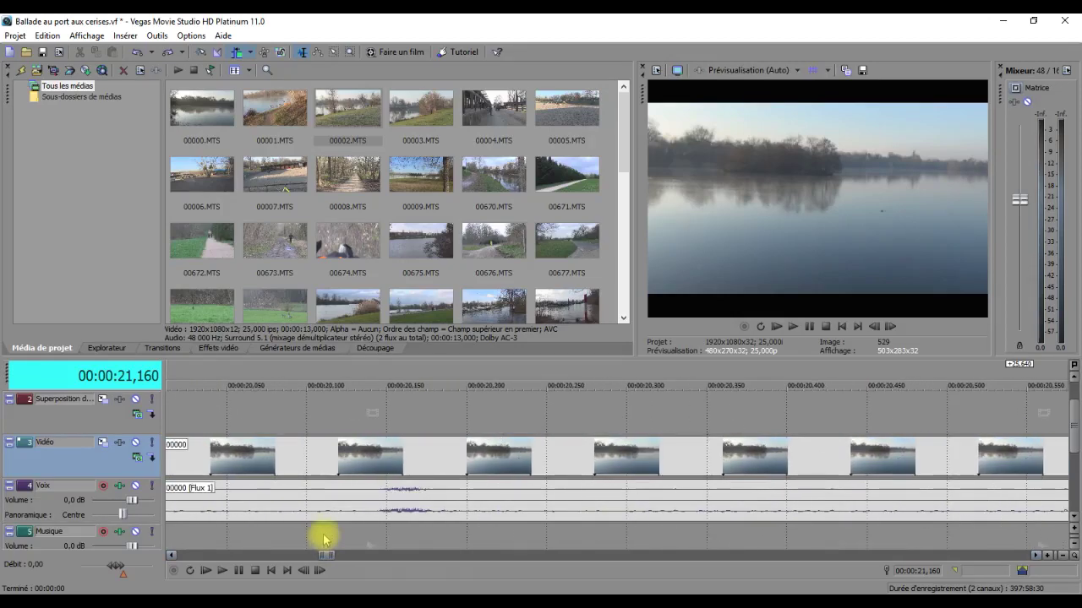
left_click_drag(325, 556, 262, 540)
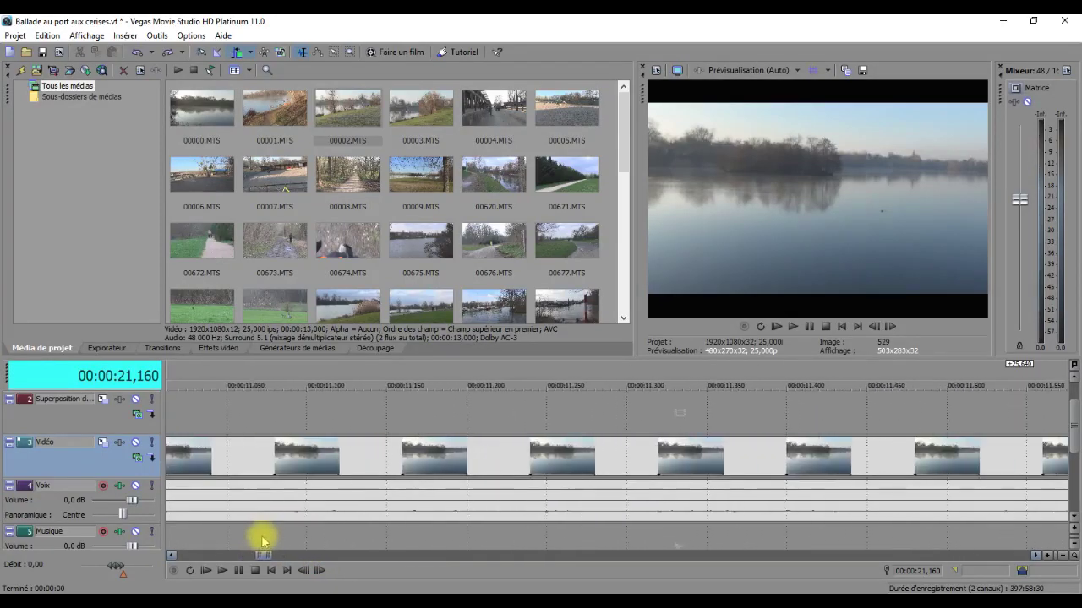
left_click(464, 410)
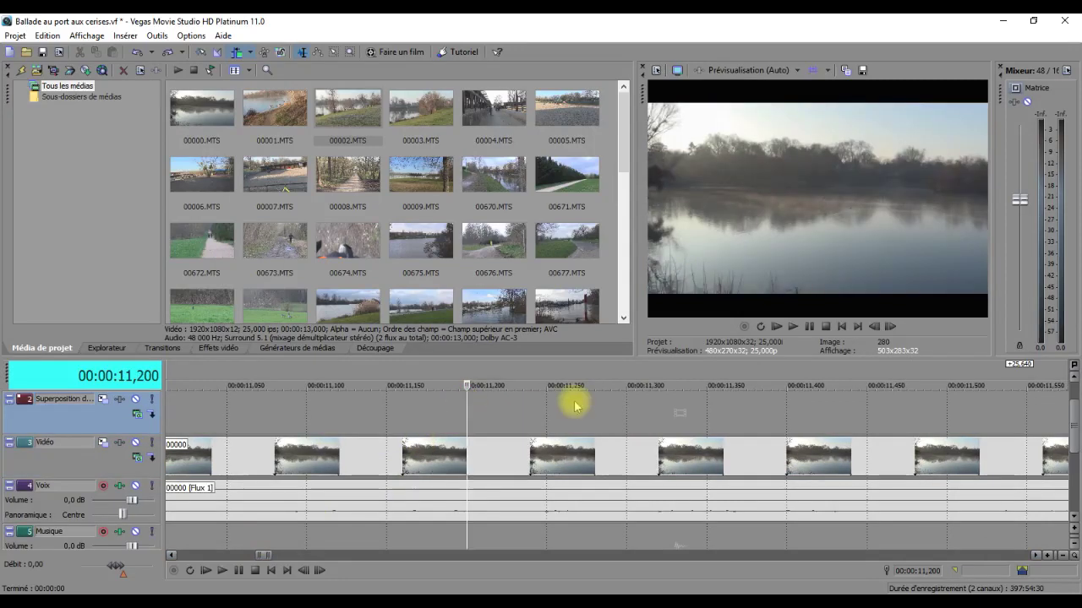
left_click(657, 398)
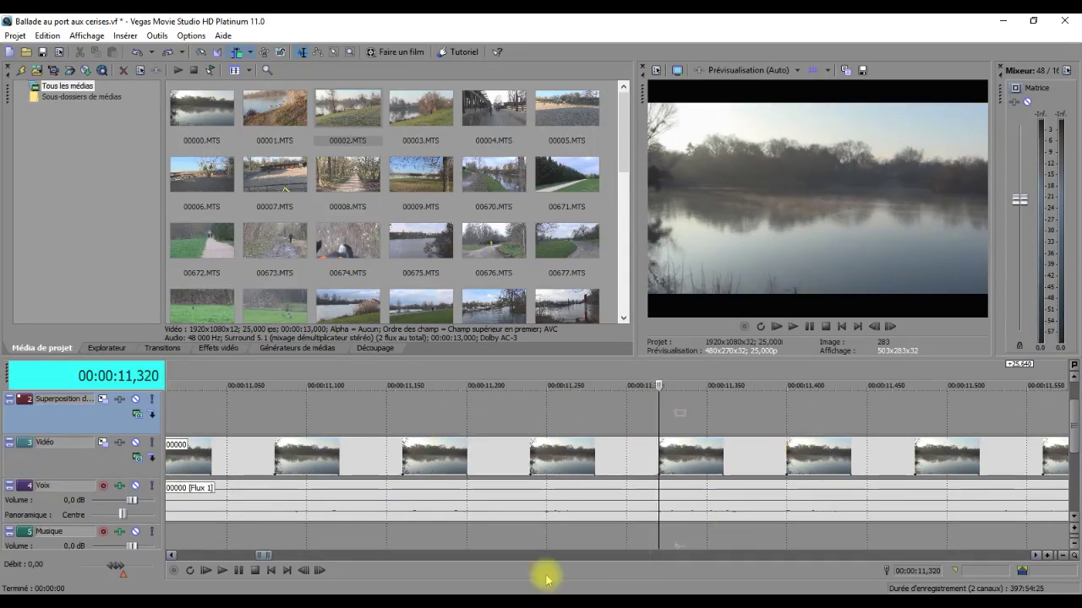
left_click_drag(263, 558, 280, 560)
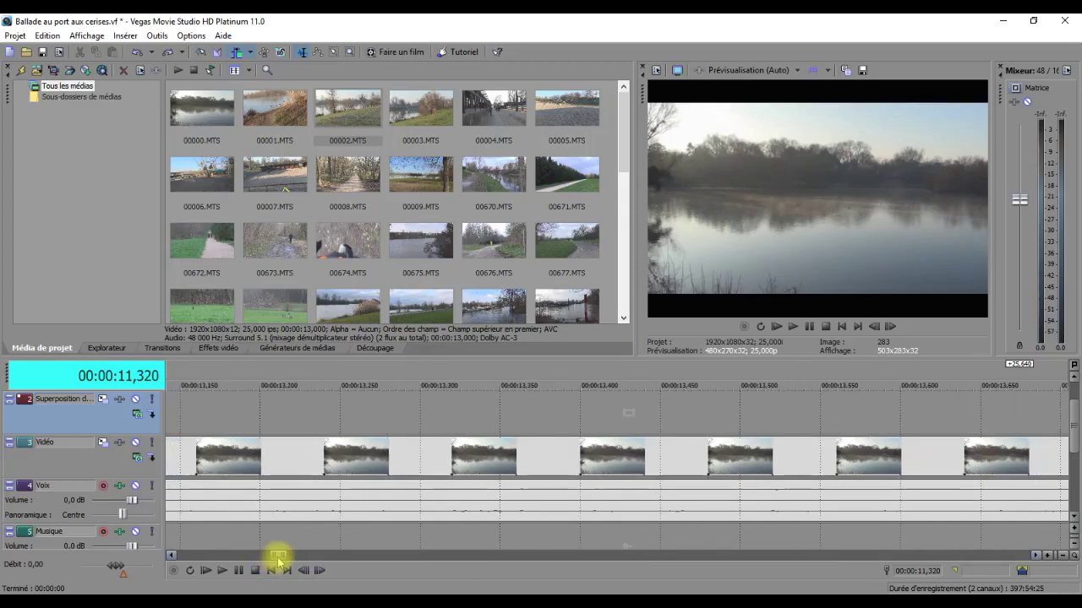
left_click(586, 407)
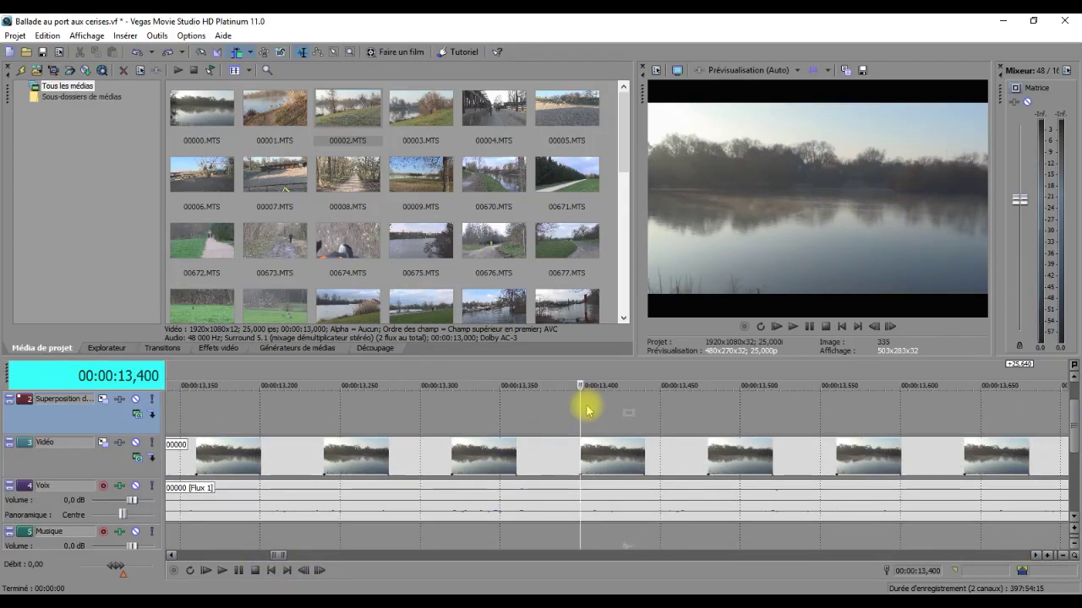
left_click(835, 407)
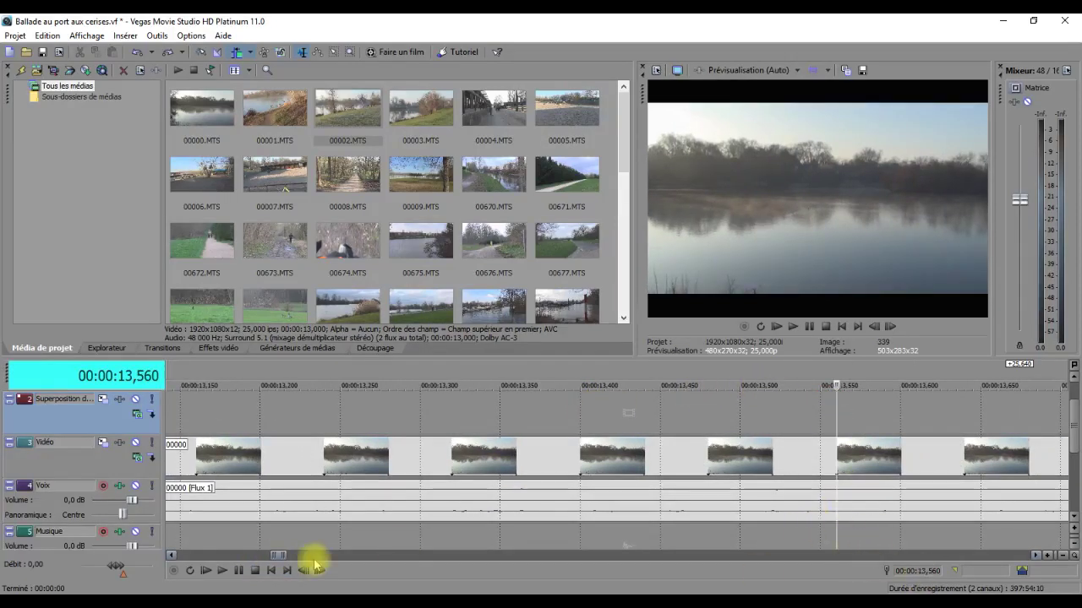
Split the 00000 clip at 00:00:21,240 and ripple-delete the piece before the cut
left_click_drag(280, 559, 356, 542)
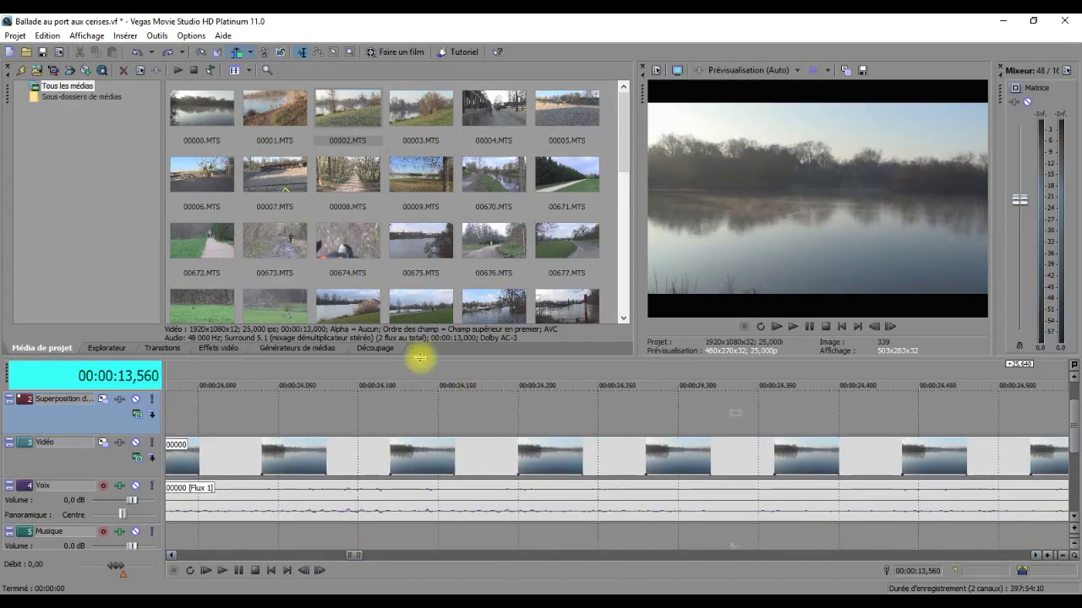
left_click(281, 424)
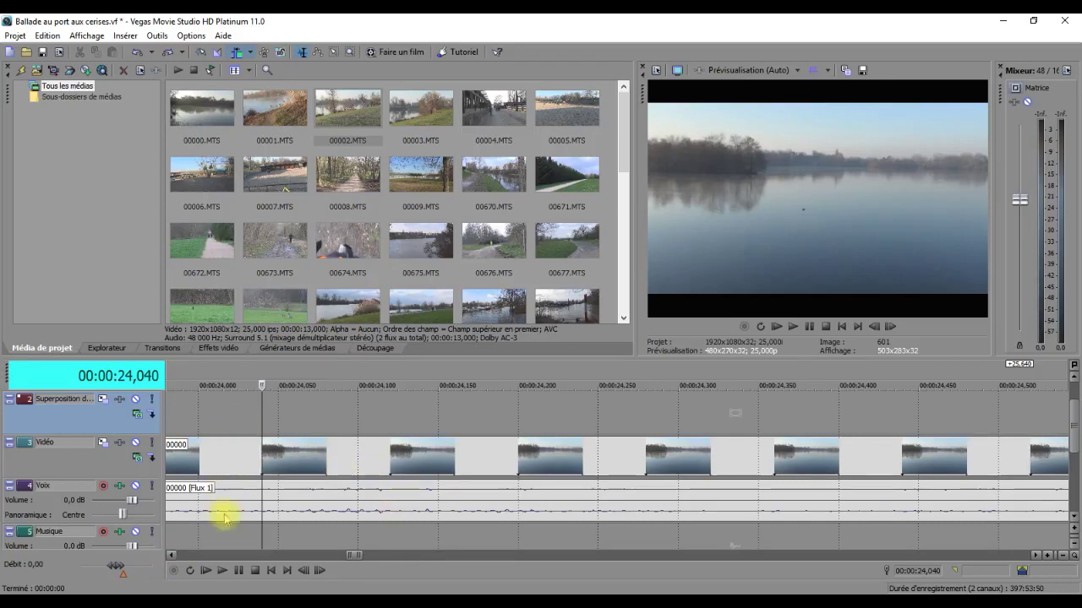
left_click_drag(359, 556, 339, 557)
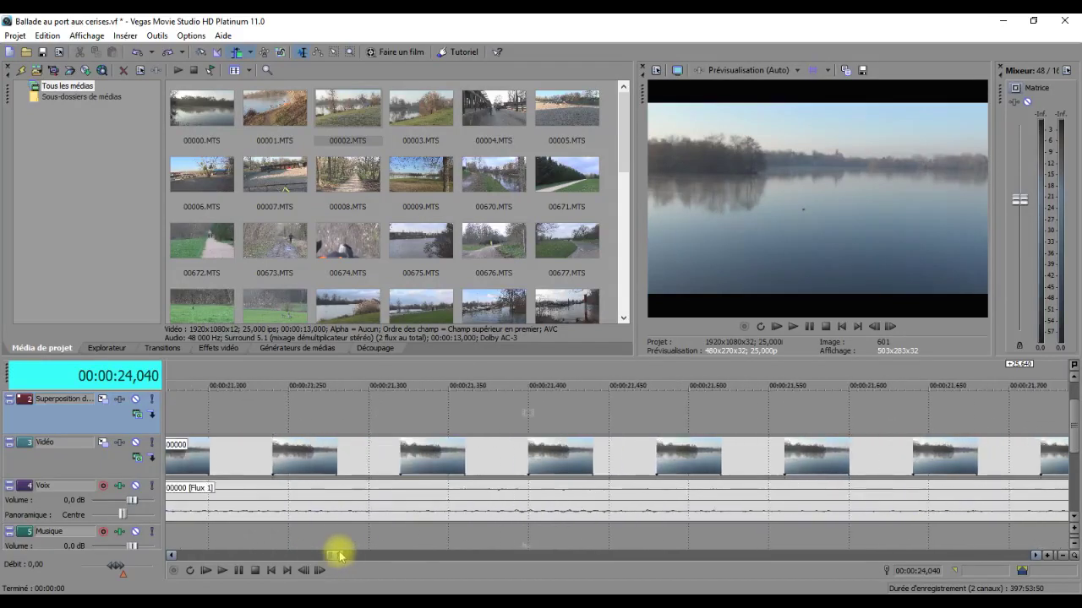
left_click(272, 407)
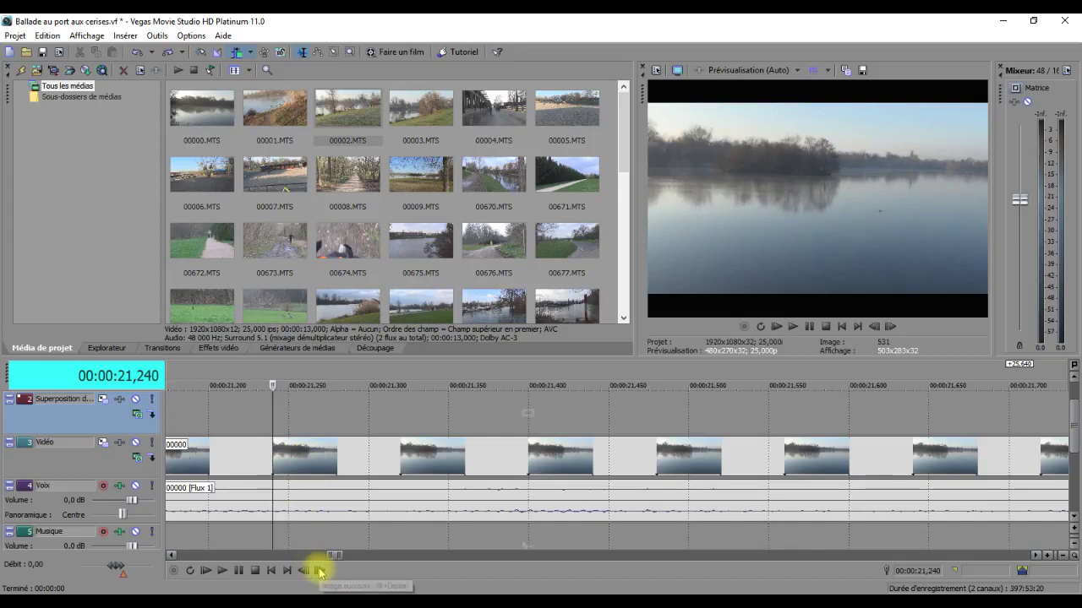
key("s")
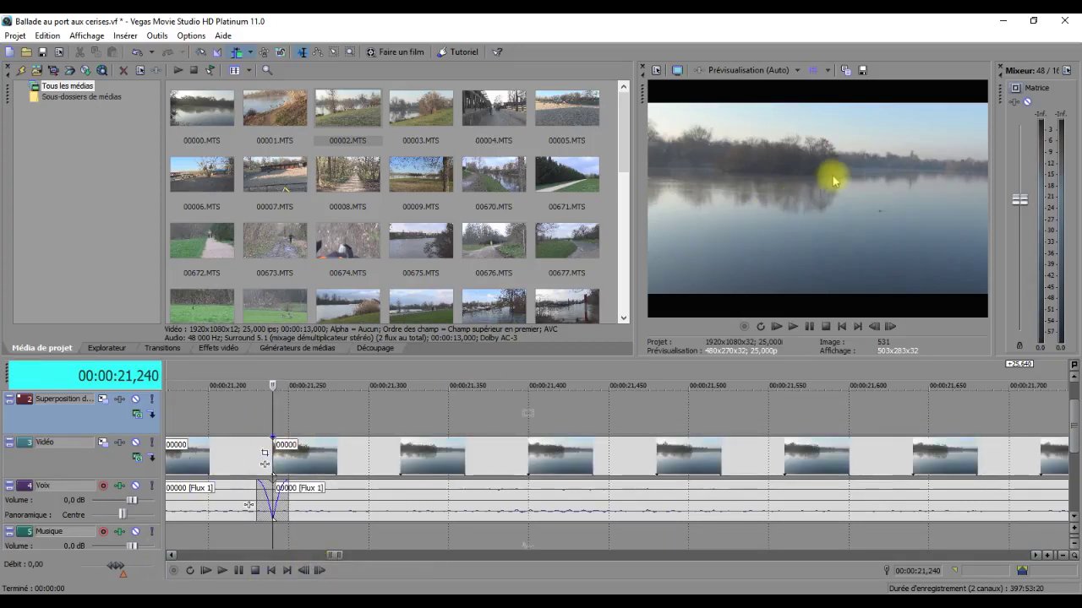
left_click(240, 460)
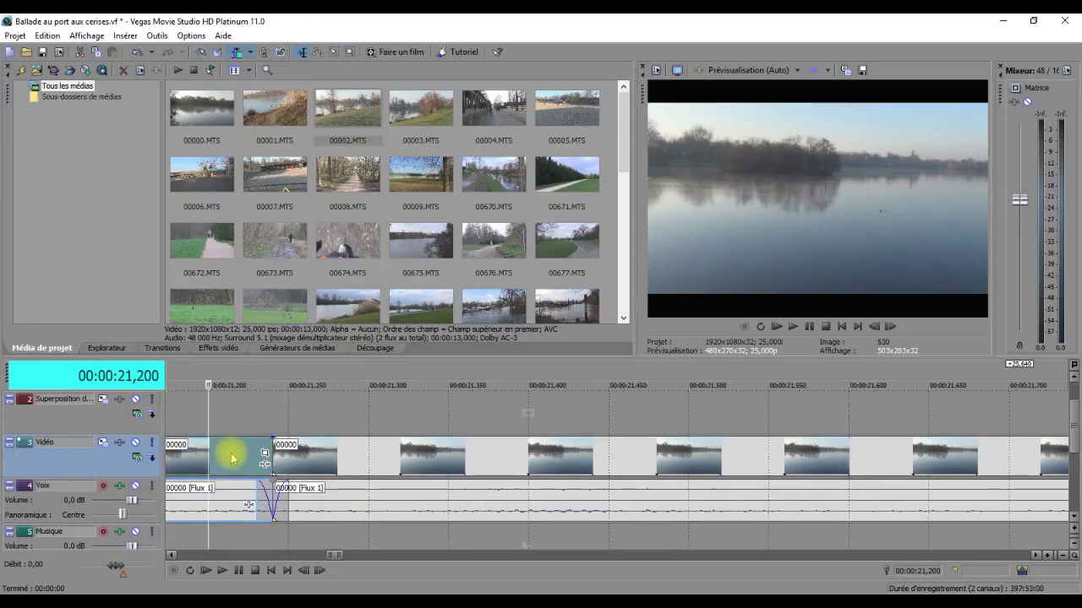
key("Delete")
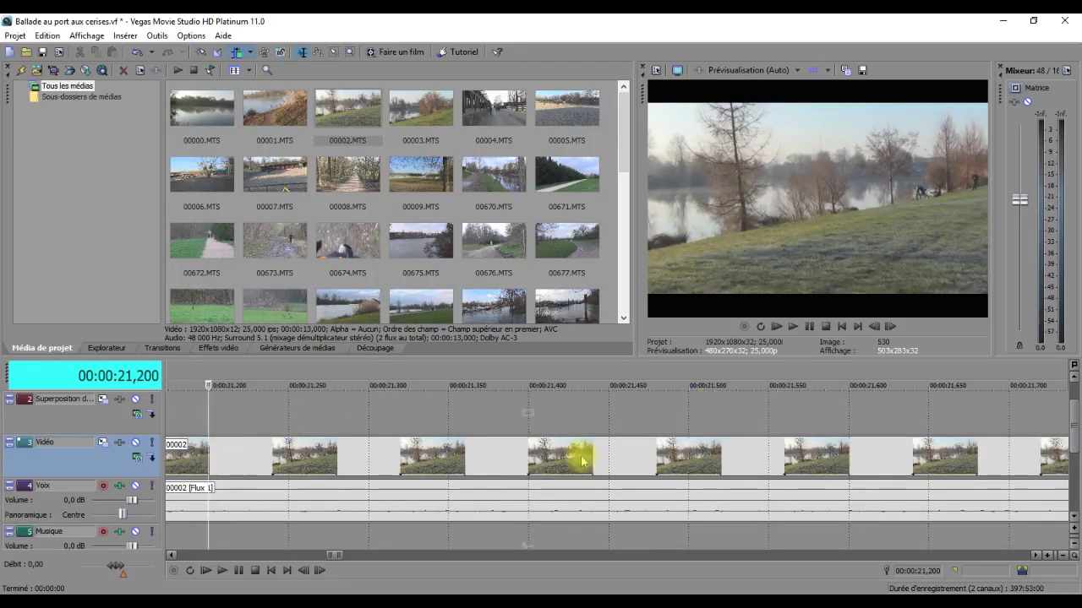
Split the remaining 00000 clip at 00:00:16,960 and ripple-delete the piece after the cut
left_click_drag(335, 558, 314, 546)
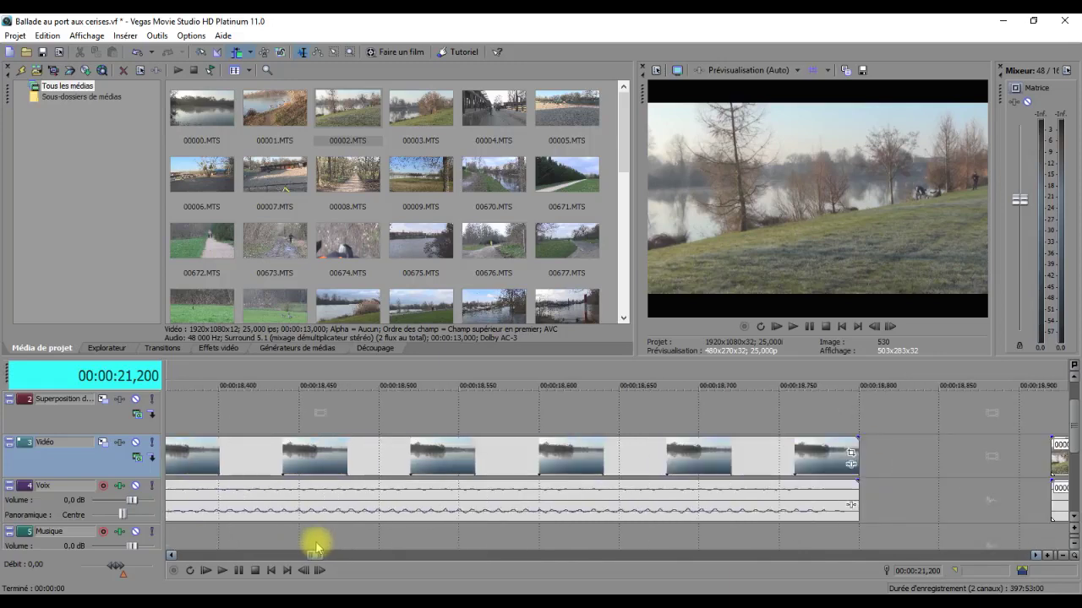
left_click(473, 402)
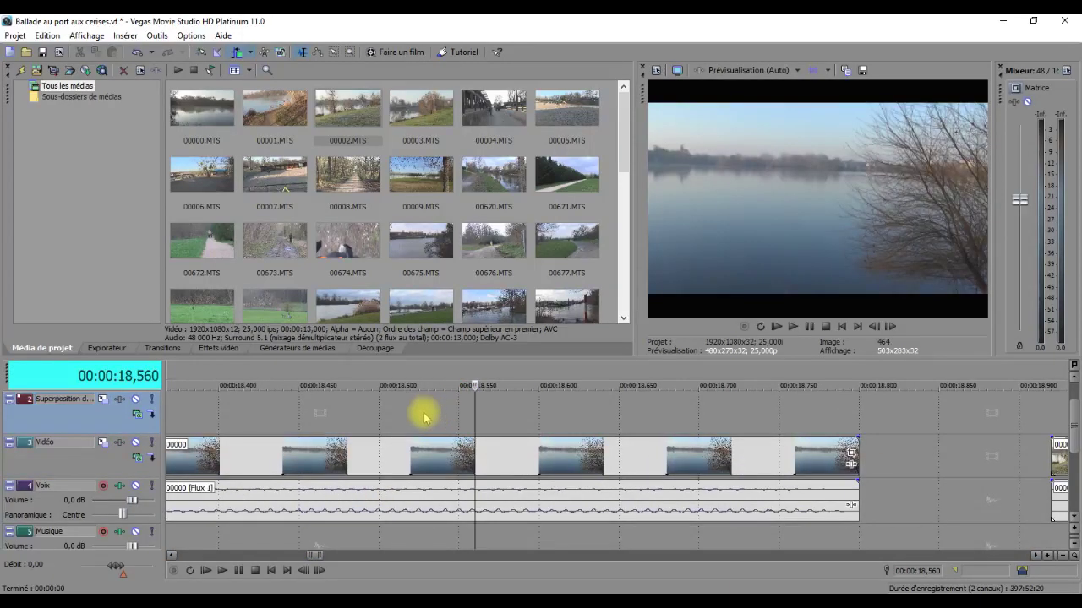
left_click(171, 555)
left_click_drag(171, 555, 172, 558)
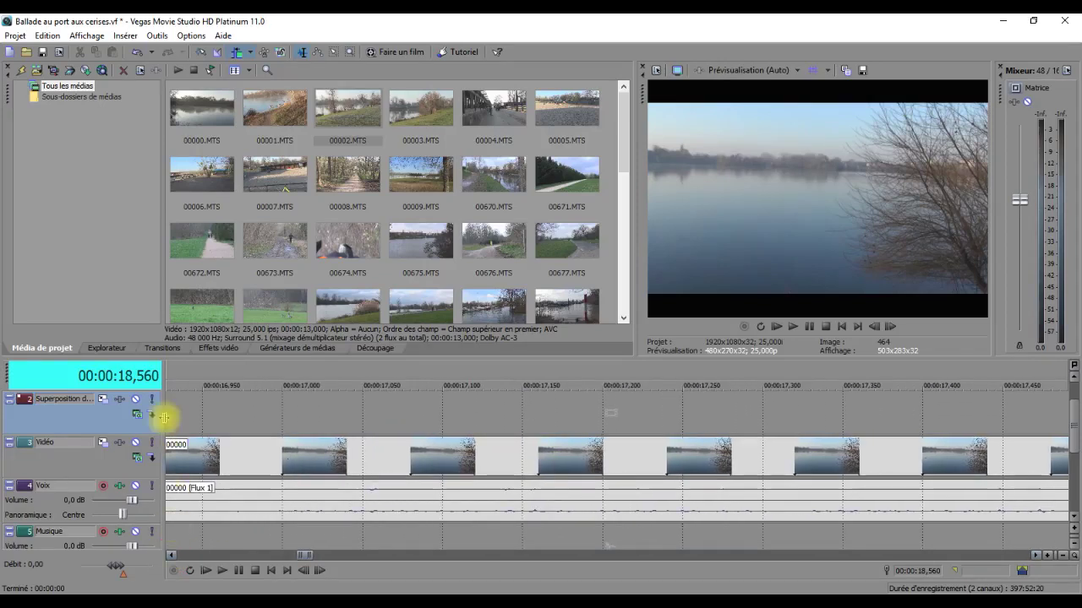
left_click(218, 389)
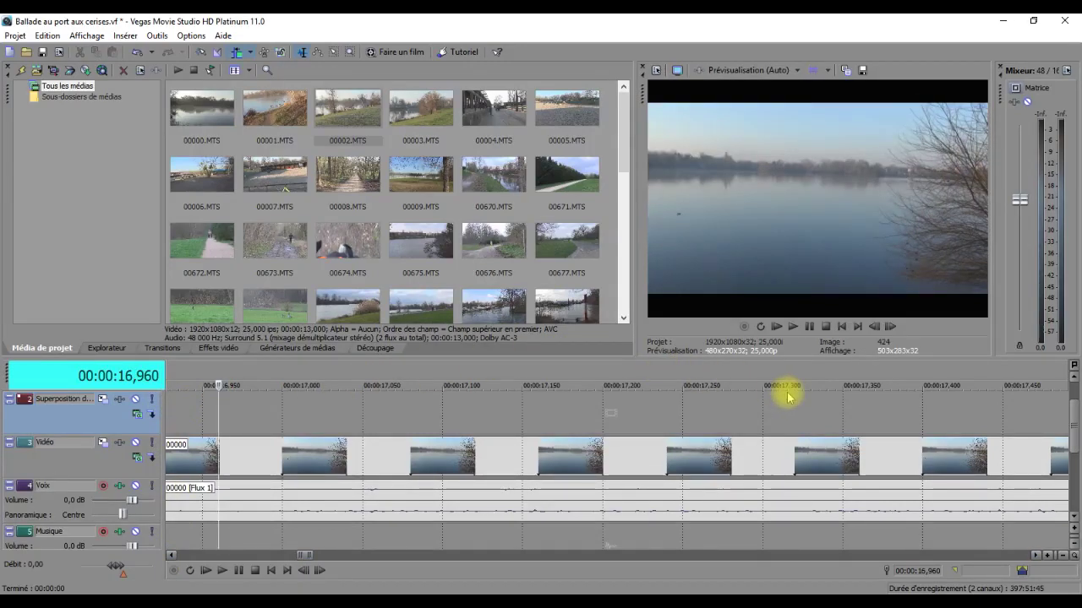
key("s")
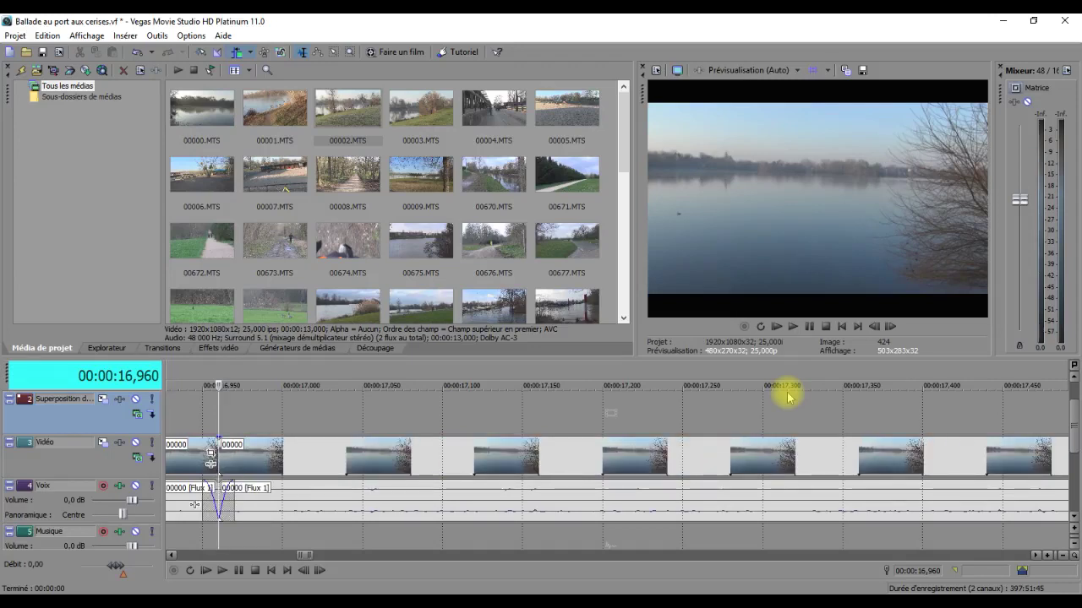
left_click(474, 461)
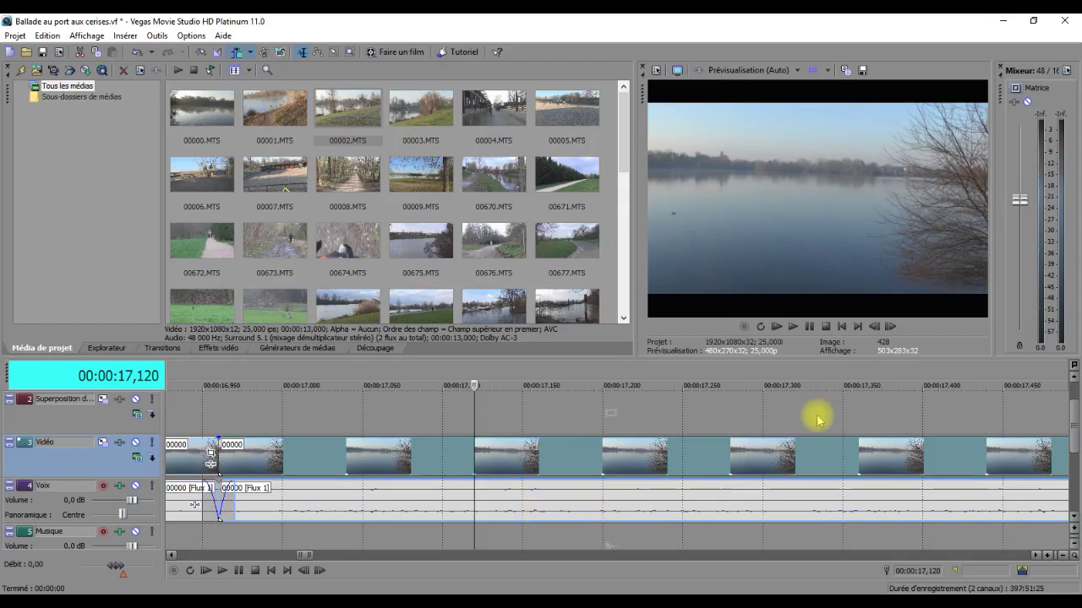
key("t")
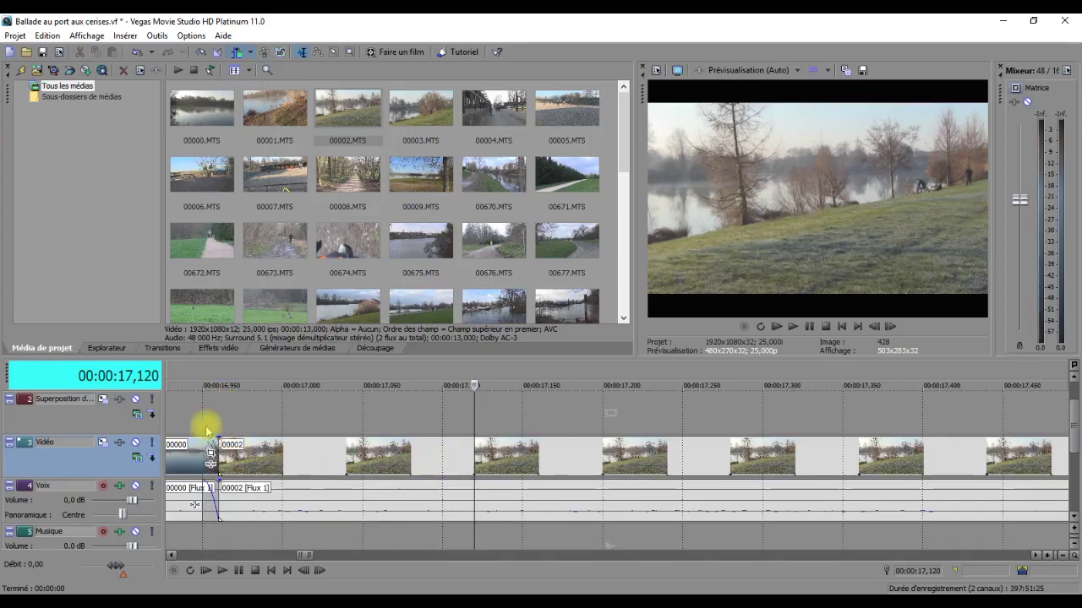
Split the first 00002 clip at 00:00:21,160 and ripple-delete the piece between the 00000 clip and the cut
scroll(338, 537, "down", 5)
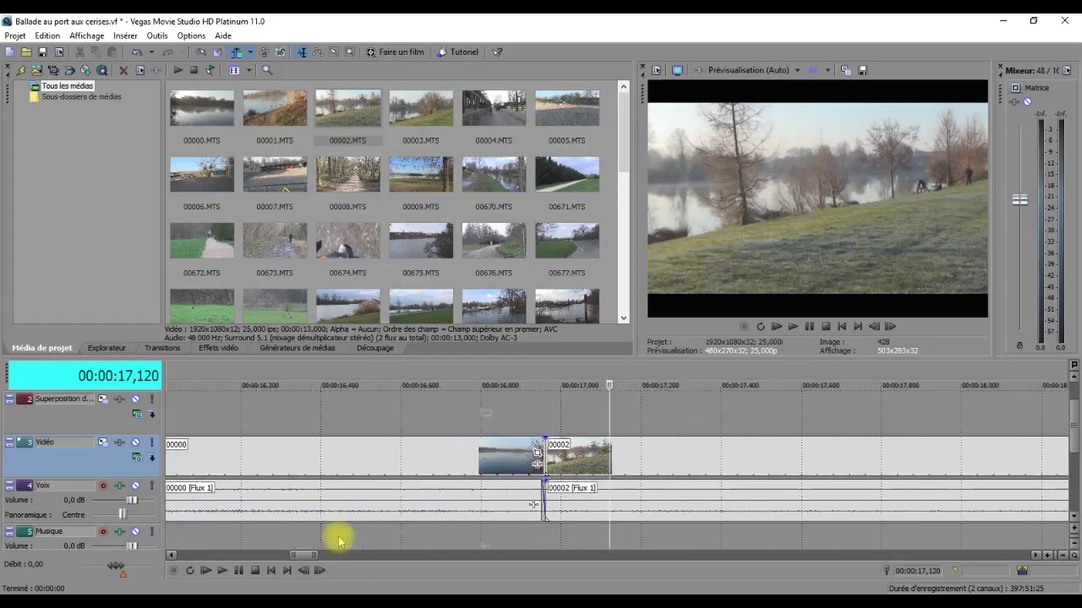
scroll(338, 538, "down", 3)
scroll(338, 538, "down", 3)
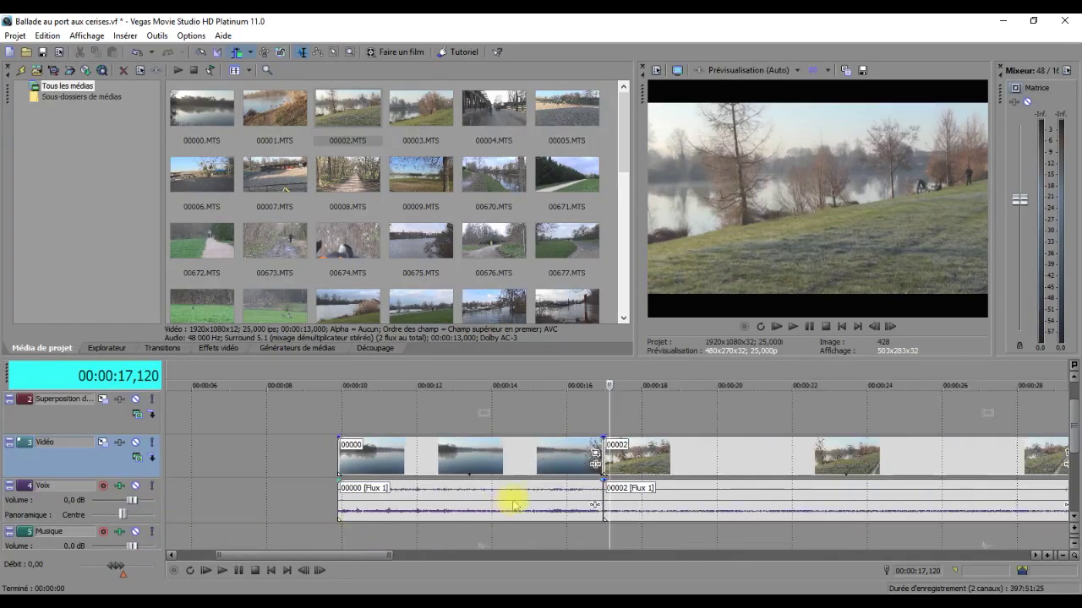
scroll(577, 497, "down", 3)
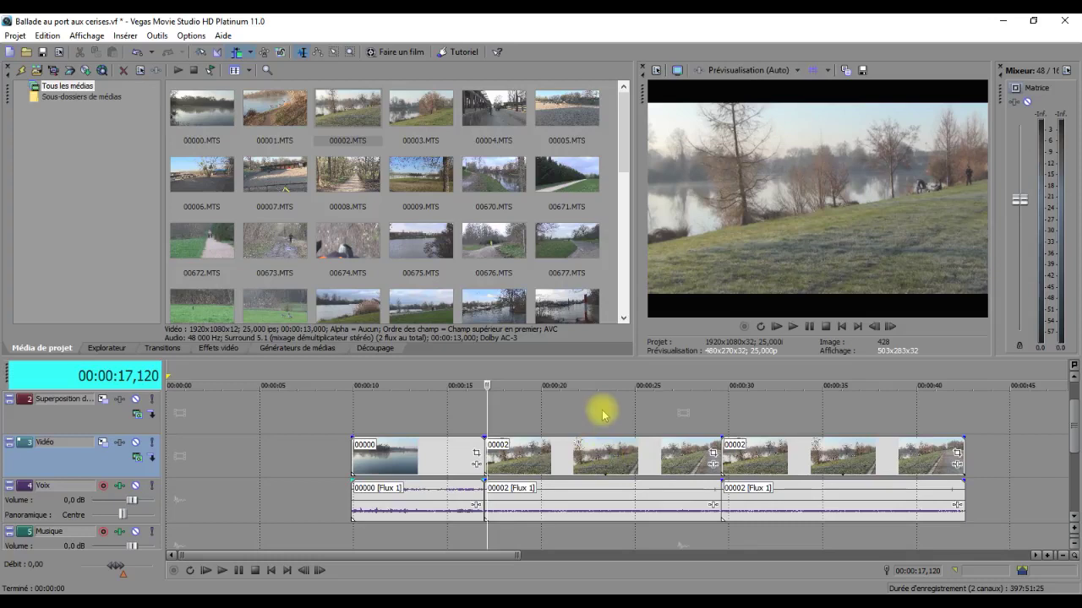
left_click(564, 410)
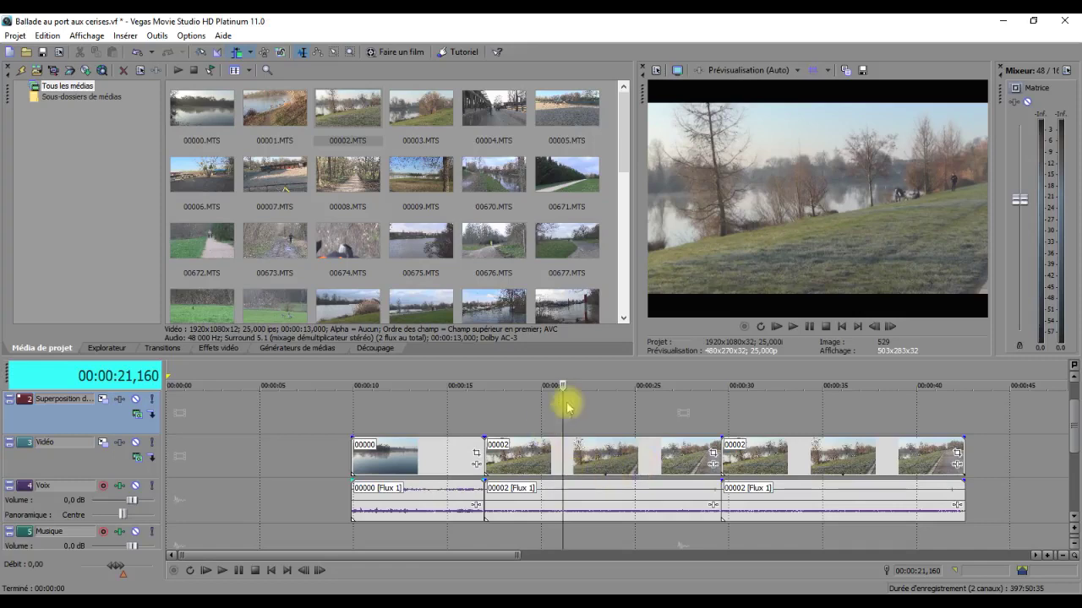
key("s")
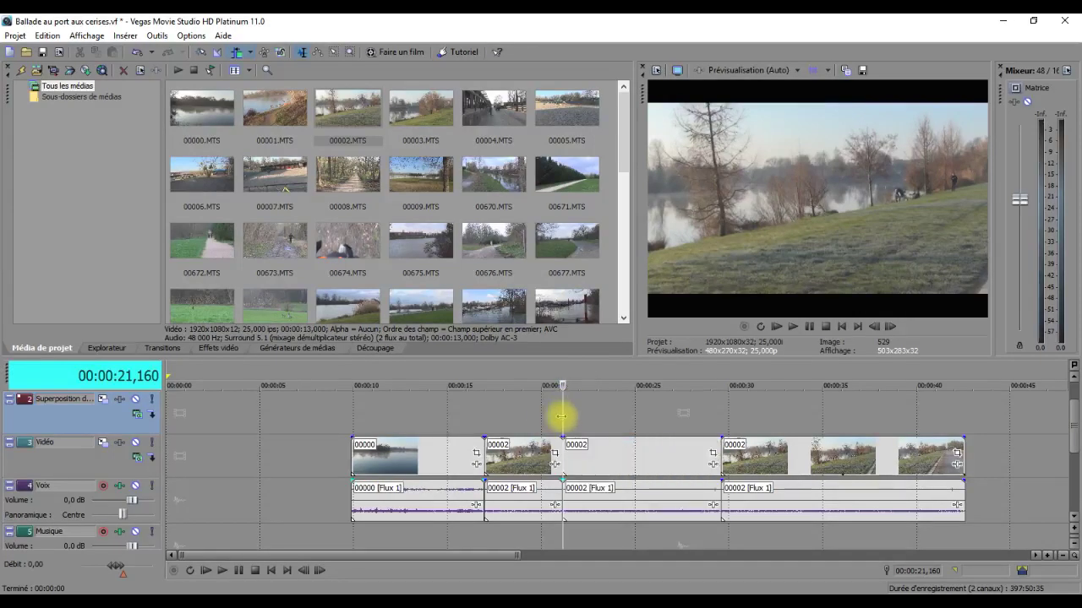
left_click(531, 462)
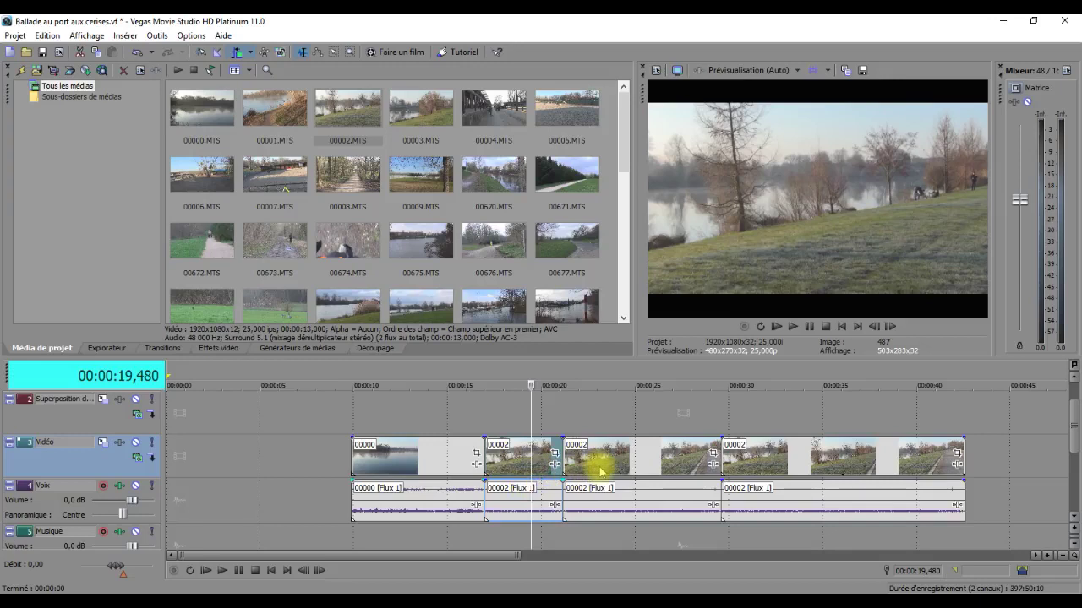
key("Delete")
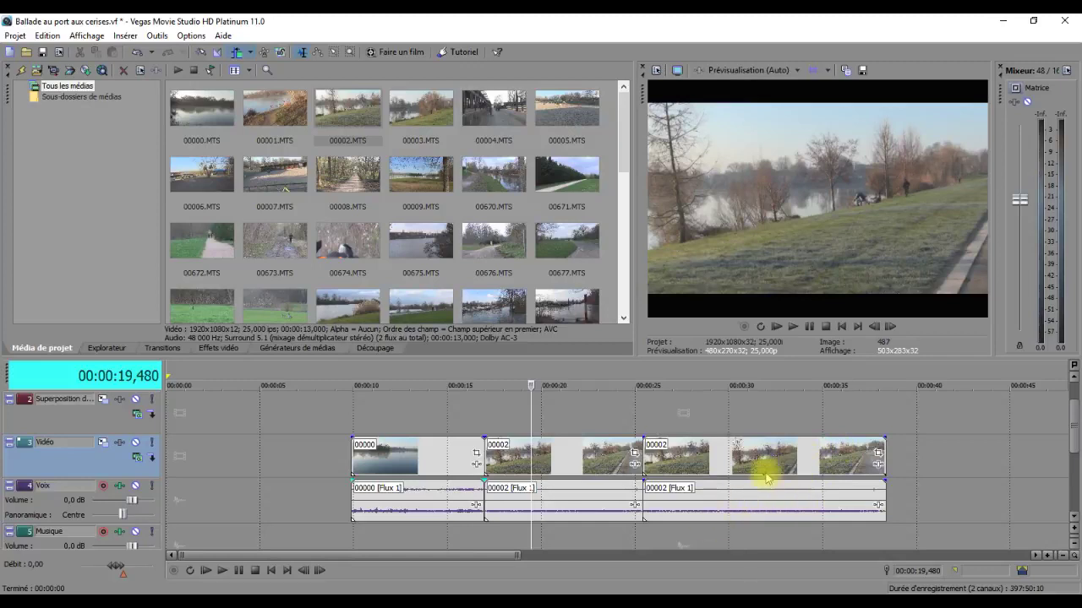
scroll(767, 479, "up", 2)
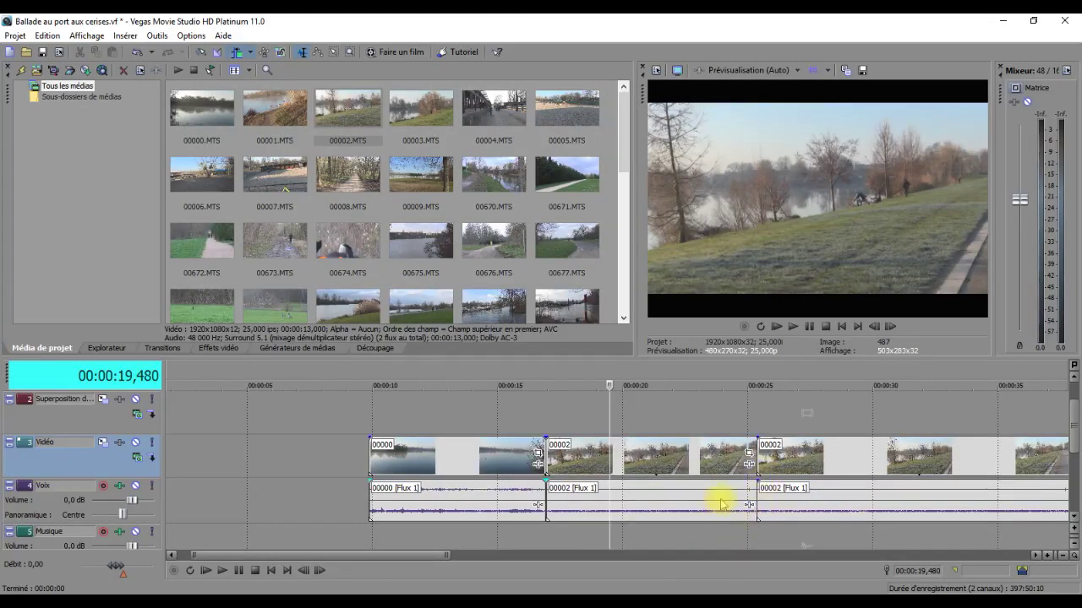
mouse_move(613, 607)
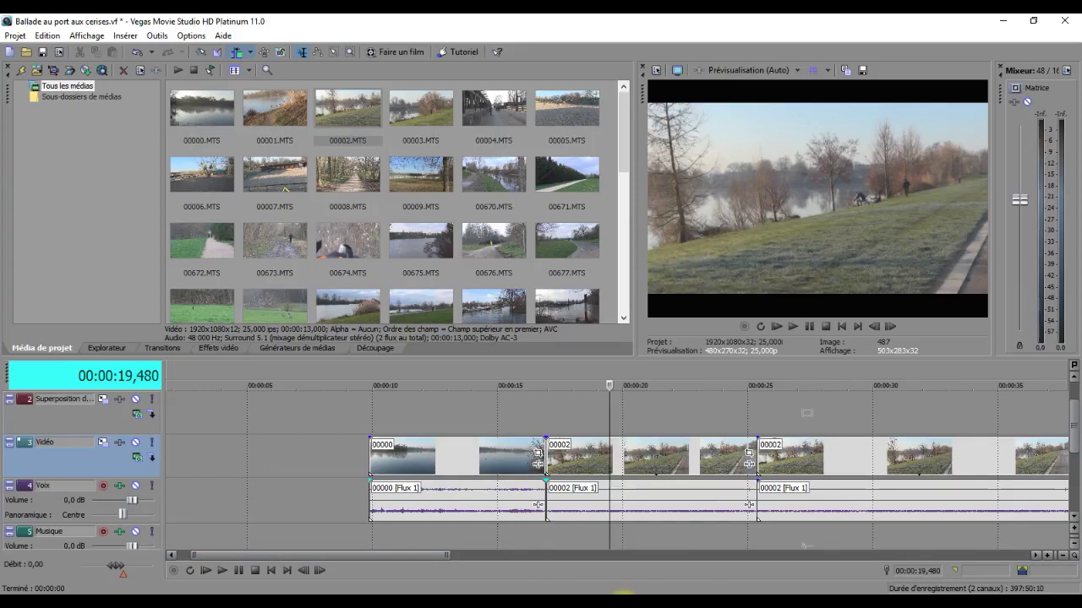